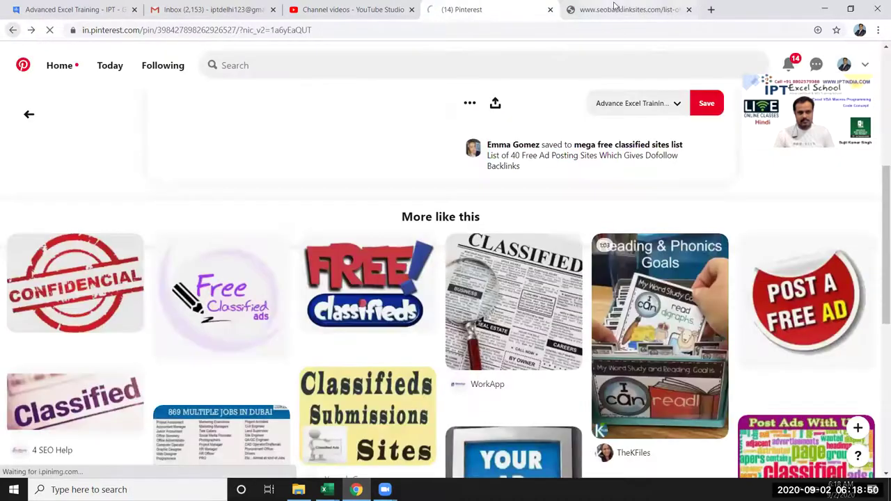
Reload the seobacklinksites.com page and open the "1000+ Free Classified Ad Posting Sites List 2020 [Free PDF]" result from the "ads post site list" search
{"action": "key", "text": "ctrl+Tab"}
{"action": "left_click", "coordinate": [50, 30]}
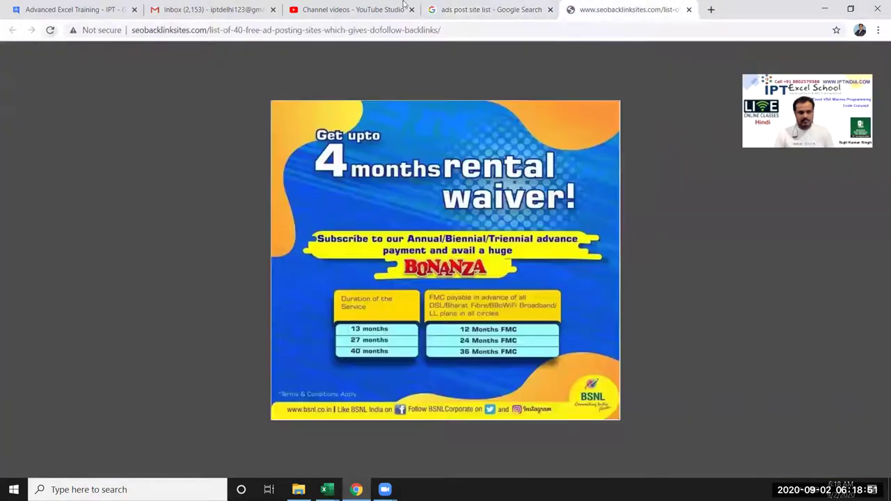
{"action": "left_click", "coordinate": [479, 14]}
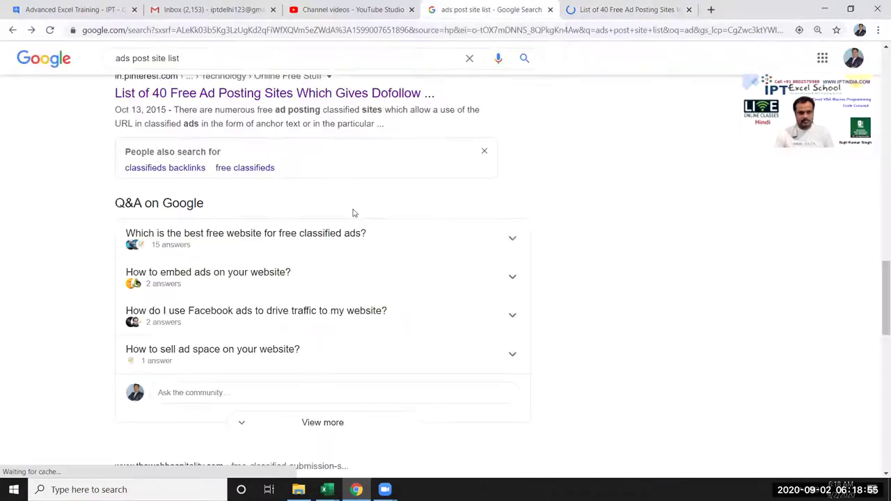
{"action": "scroll", "coordinate": [292, 317], "scroll_direction": "down", "scroll_amount": 3}
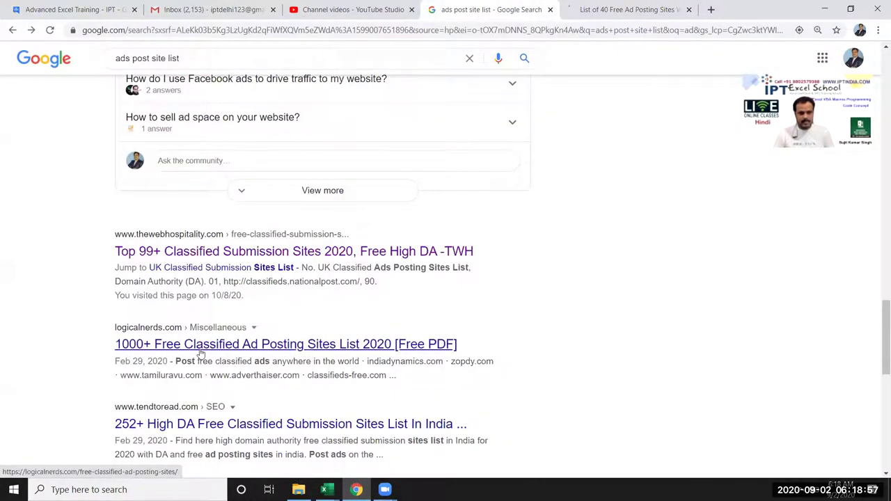
{"action": "scroll", "coordinate": [200, 352], "scroll_direction": "down", "scroll_amount": 1}
{"action": "left_click", "coordinate": [190, 289]}
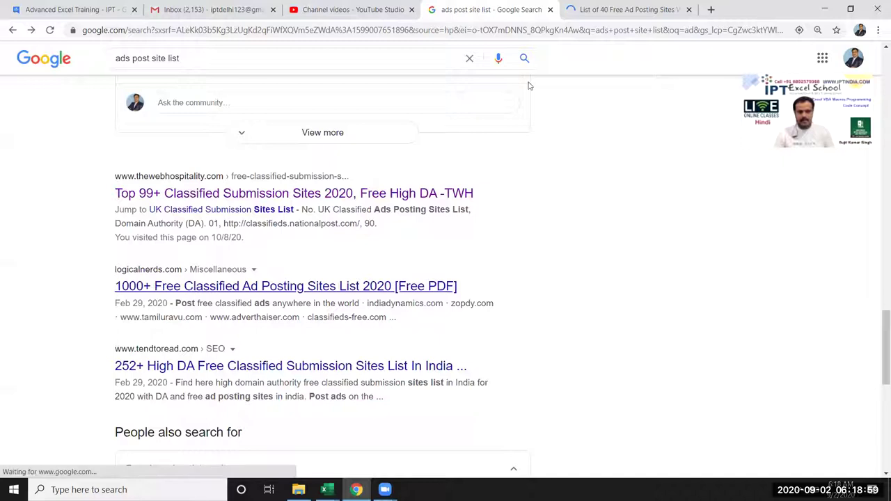
On the "List of 40 Free Ad Posting Sites" page, select the content through row 39 of the classifieds table, closing any ad page that opens
{"action": "left_click", "coordinate": [603, 6]}
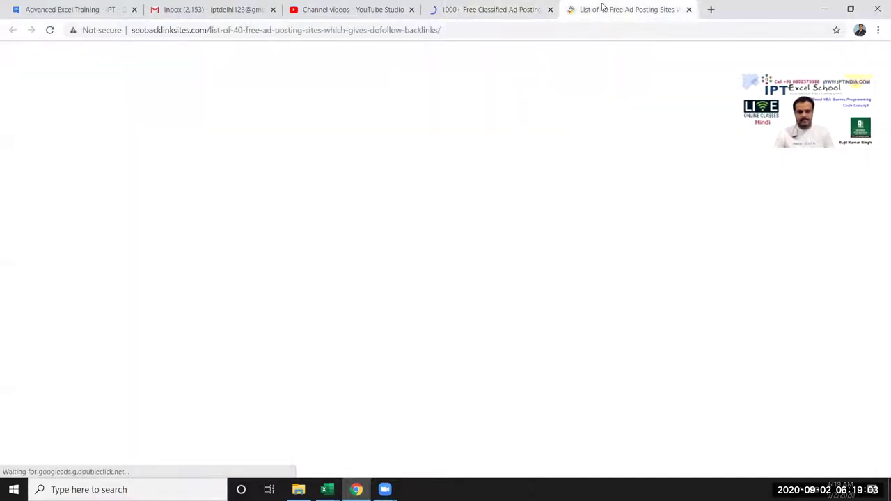
{"action": "scroll", "coordinate": [394, 317], "scroll_direction": "down", "scroll_amount": 4}
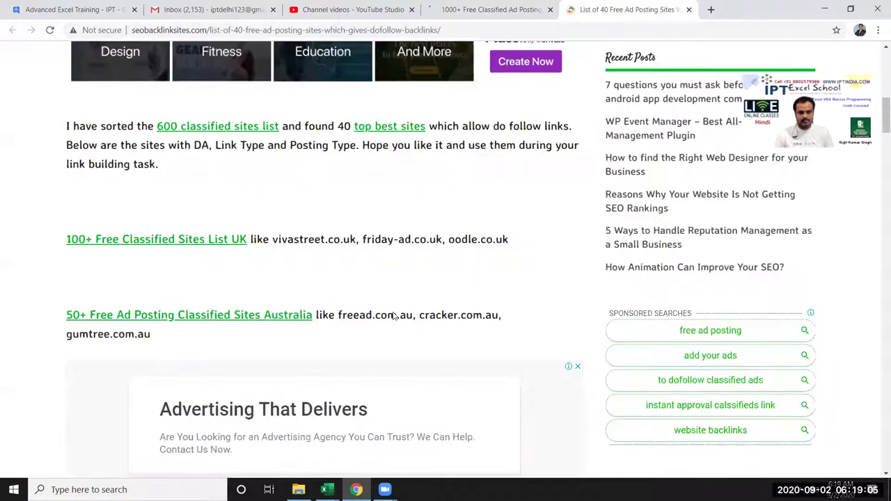
{"action": "scroll", "coordinate": [393, 317], "scroll_direction": "down", "scroll_amount": 7}
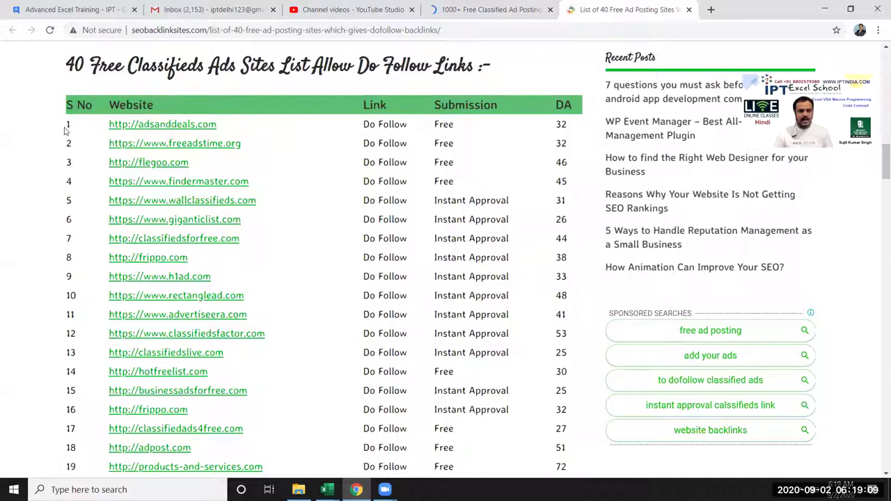
{"action": "left_click_drag", "start_coordinate": [77, 160], "coordinate": [77, 198]}
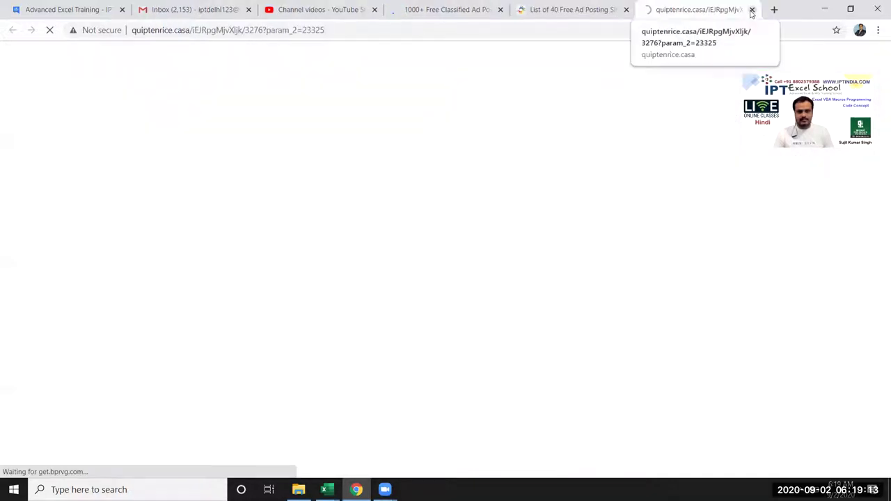
{"action": "key", "text": "ctrl+w"}
{"action": "scroll", "coordinate": [115, 307], "scroll_direction": "down", "scroll_amount": 8}
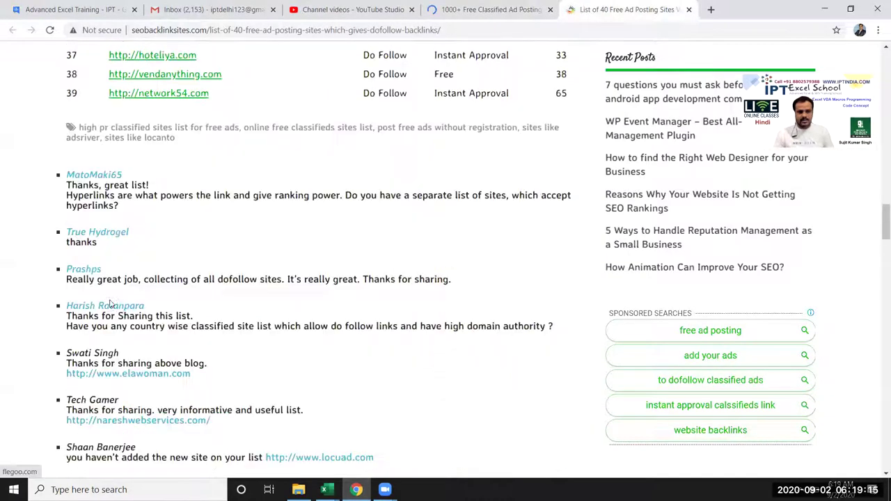
{"action": "scroll", "coordinate": [576, 315], "scroll_direction": "up", "scroll_amount": 3}
{"action": "left_click", "coordinate": [573, 275], "text": "shift"}
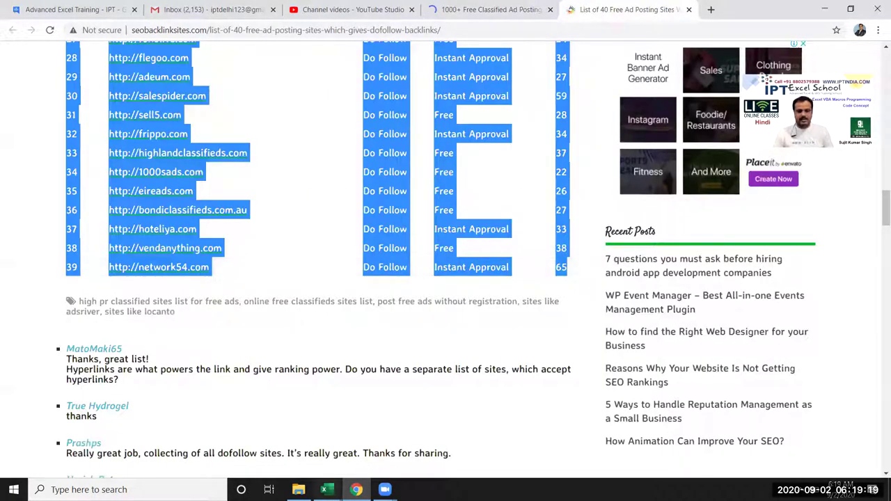
Switch to the Book1 workbook in Excel and paste the copied web content into the empty Sheet3, starting at cell A1
{"action": "left_click", "coordinate": [325, 490]}
{"action": "left_click", "coordinate": [263, 436]}
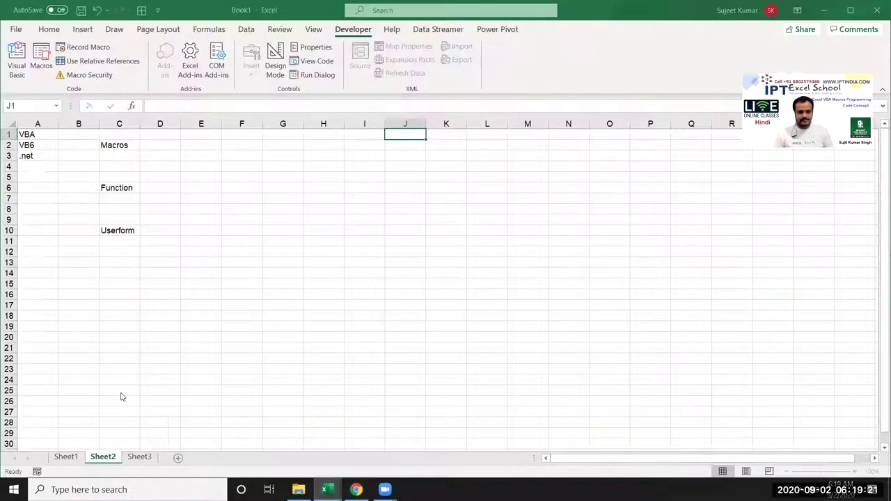
{"action": "key", "text": "ctrl+Page_Down"}
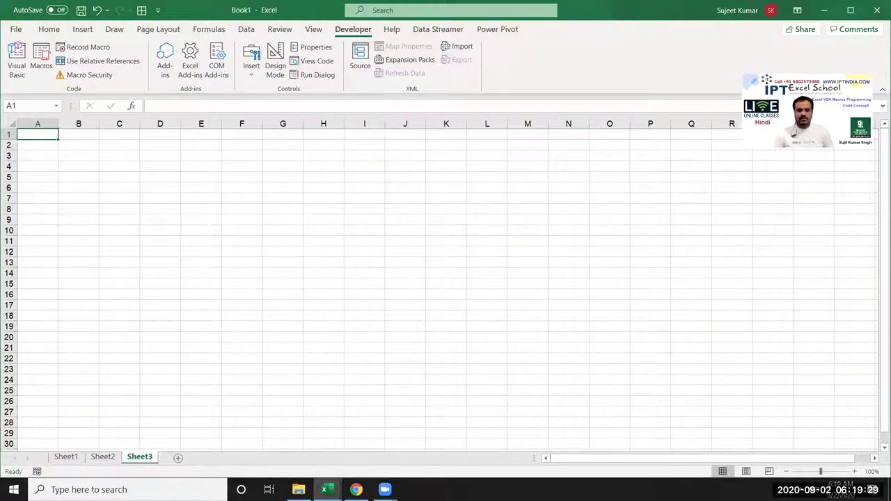
{"action": "left_click", "coordinate": [239, 297]}
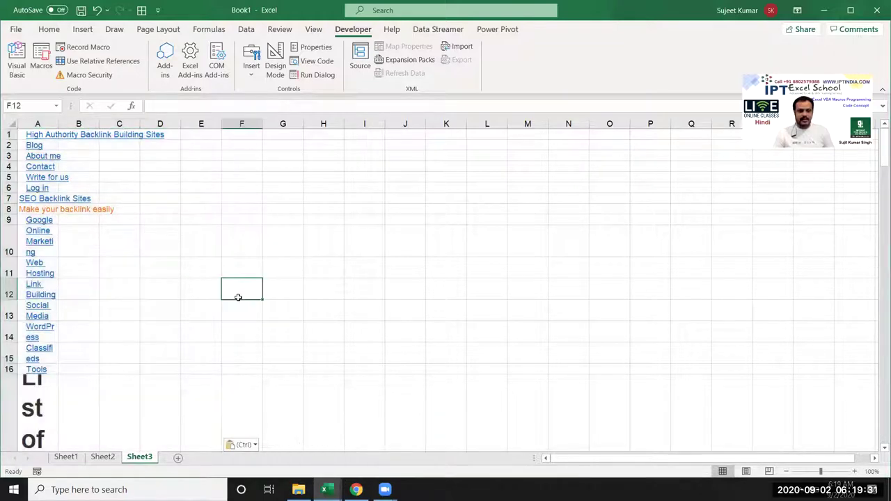
Delete rows 1 to 49 above the green S No header row of the pasted table
{"action": "scroll", "coordinate": [238, 298], "scroll_direction": "down", "scroll_amount": 15}
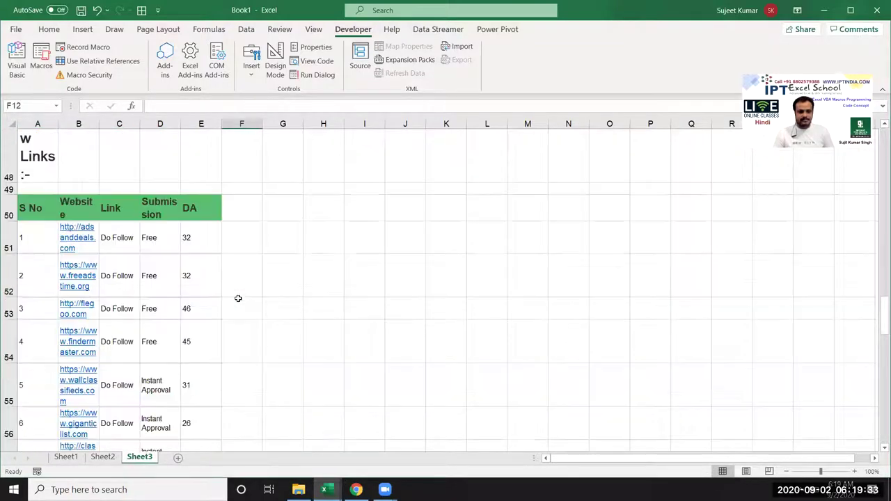
{"action": "scroll", "coordinate": [12, 407], "scroll_direction": "up", "scroll_amount": 2}
{"action": "left_click", "coordinate": [11, 411]}
{"action": "left_click_drag", "start_coordinate": [15, 122], "coordinate": [33, 5]}
{"action": "key", "text": "ctrl+minus"}
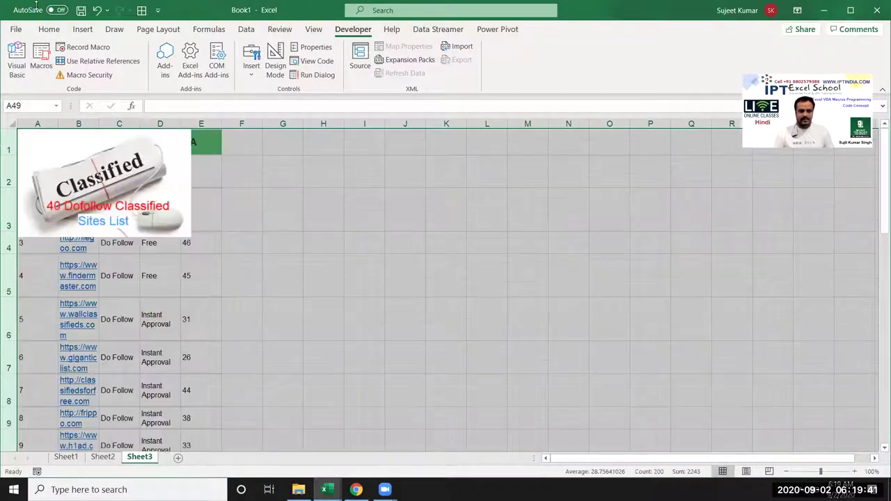
Select all objects on Sheet3 with Go To Special and delete the pasted Classified picture covering the table
{"action": "left_click", "coordinate": [260, 208]}
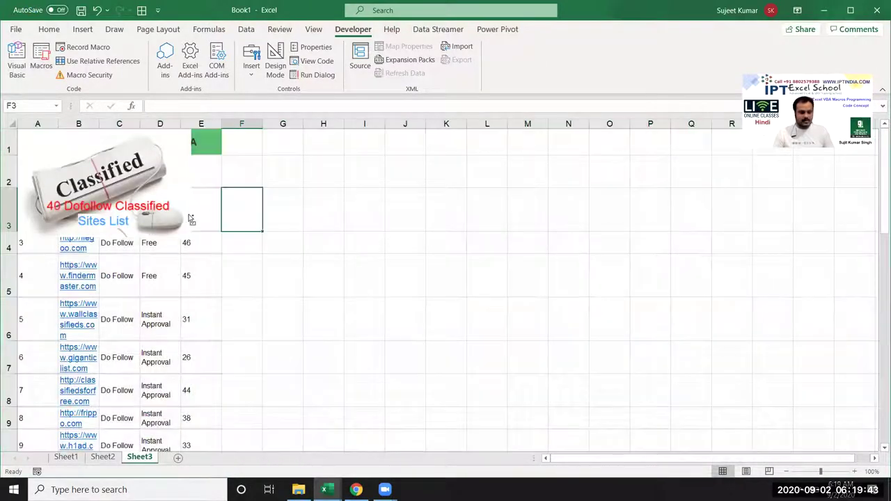
{"action": "key", "text": "ctrl+g"}
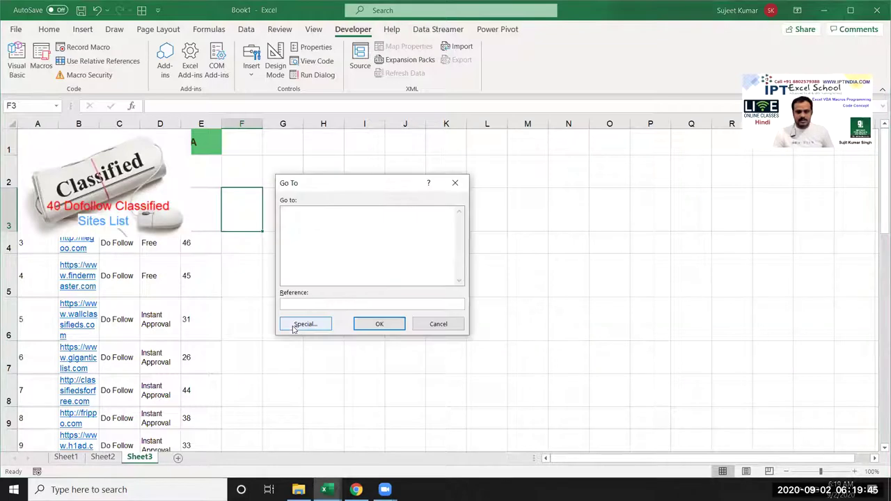
{"action": "left_click", "coordinate": [304, 325]}
{"action": "left_click", "coordinate": [299, 311]}
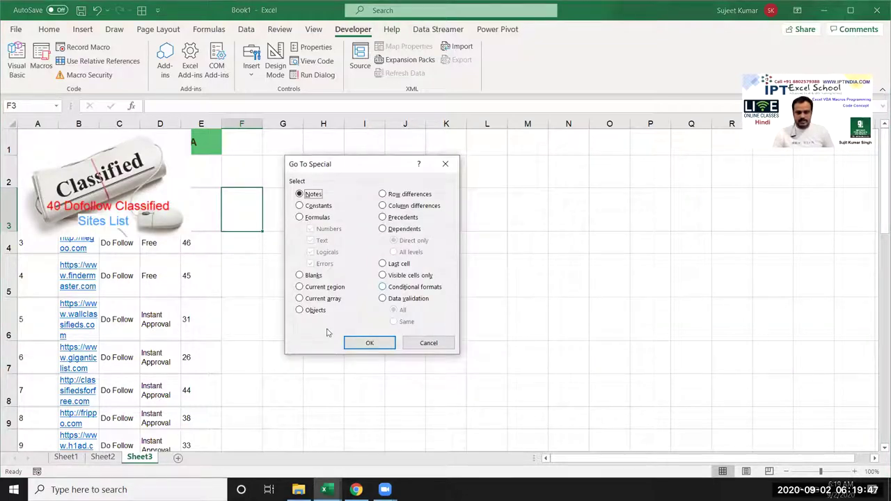
{"action": "left_click", "coordinate": [369, 342]}
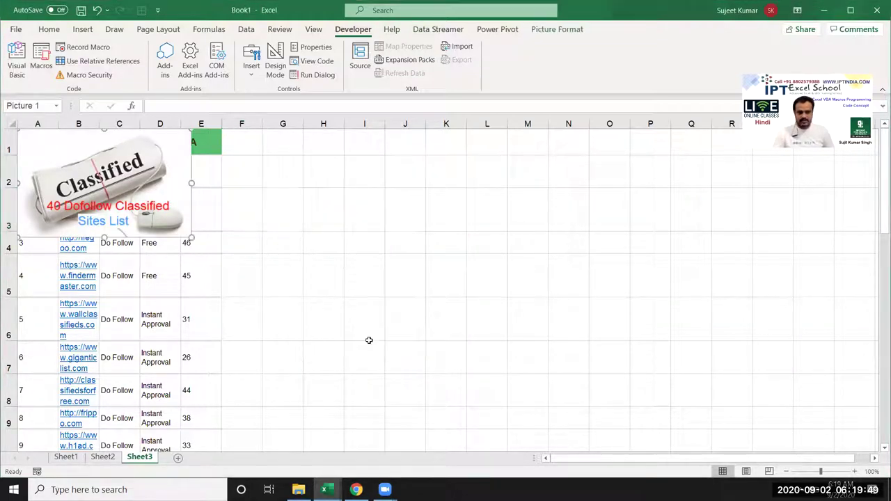
{"action": "key", "text": "Delete"}
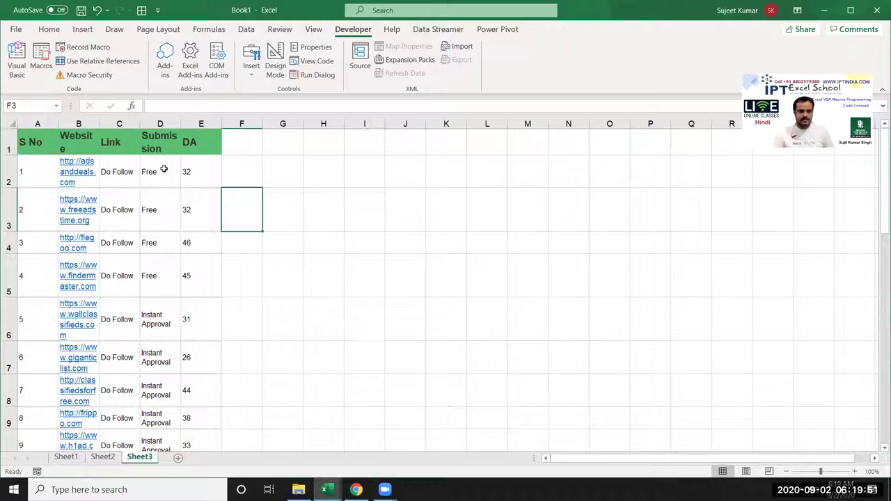
{"action": "left_click_drag", "start_coordinate": [99, 124], "coordinate": [183, 124]}
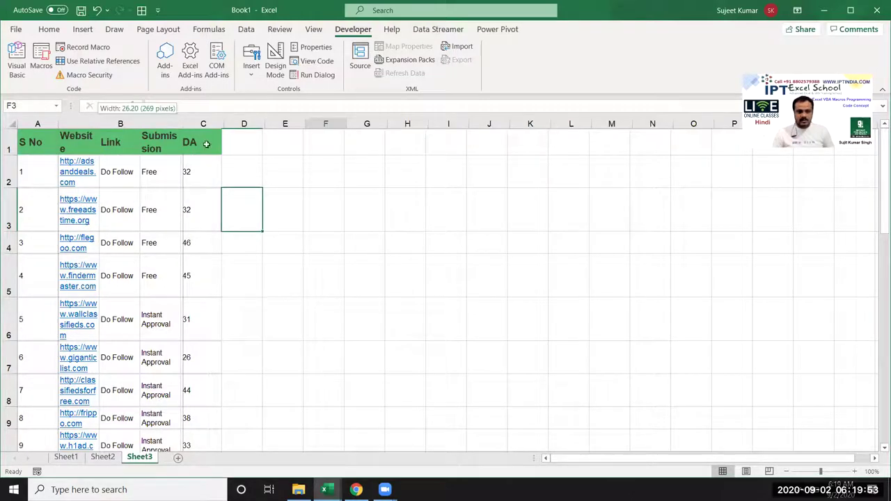
{"action": "left_click_drag", "start_coordinate": [274, 184], "coordinate": [296, 194]}
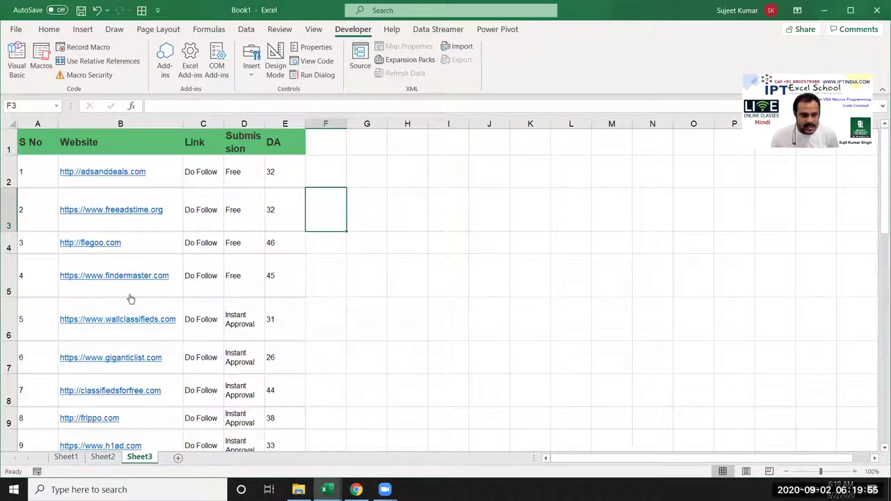
{"action": "scroll", "coordinate": [134, 305], "scroll_direction": "down", "scroll_amount": 3}
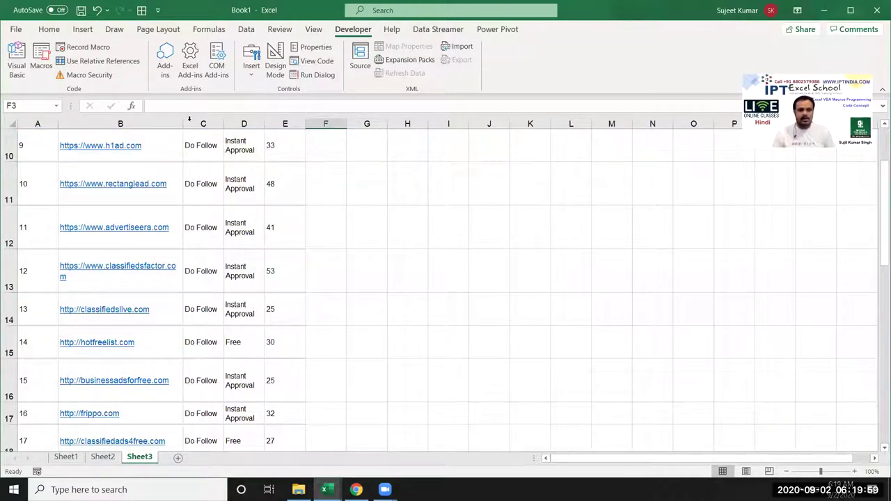
{"action": "left_click_drag", "start_coordinate": [185, 123], "coordinate": [190, 123]}
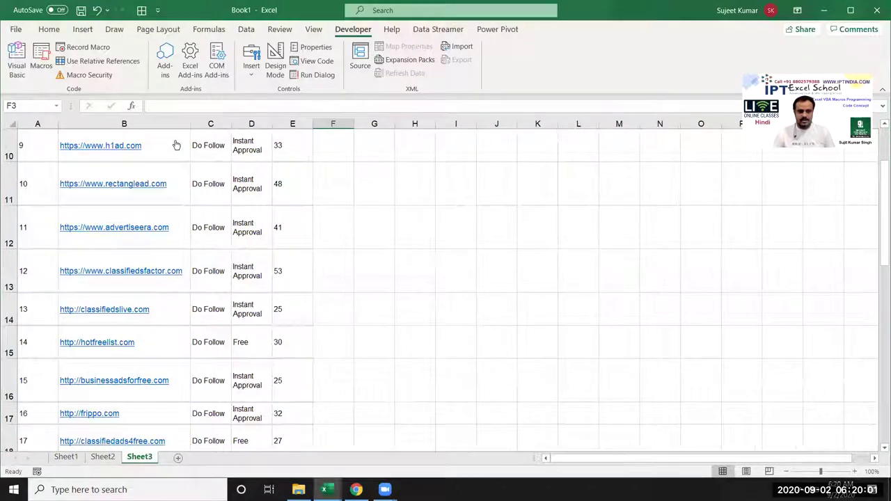
{"action": "scroll", "coordinate": [230, 156], "scroll_direction": "up", "scroll_amount": 3}
{"action": "key", "text": "Up"}
{"action": "key", "text": "Left"}
{"action": "key", "text": "Left"}
{"action": "key", "text": "Left"}
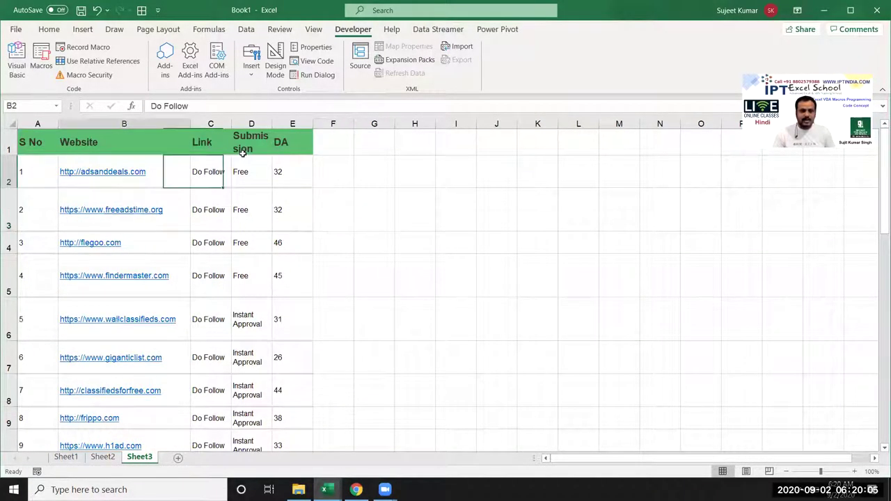
{"action": "key", "text": "Left"}
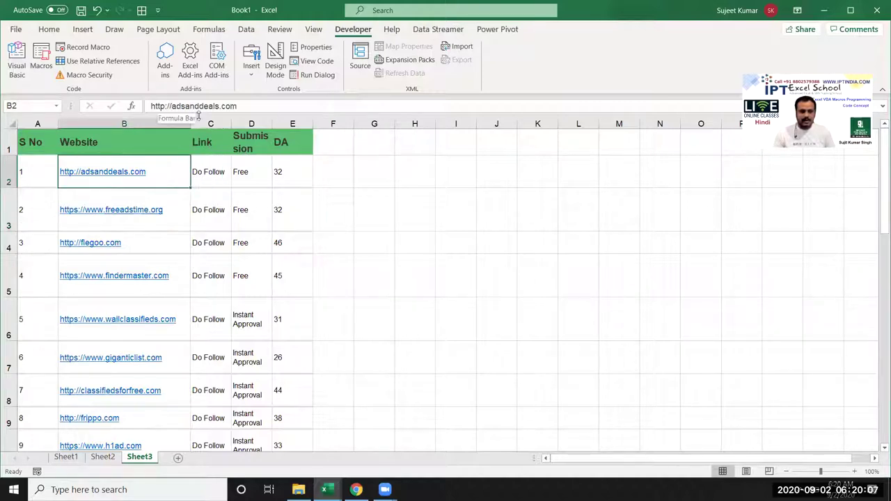
{"action": "key", "text": "F2"}
{"action": "key", "text": "Home"}
{"action": "key", "text": "Delete"}
{"action": "key", "text": "Delete"}
{"action": "key", "text": "Delete"}
{"action": "key", "text": "Delete"}
{"action": "key", "text": "Delete"}
{"action": "key", "text": "Delete"}
{"action": "key", "text": "Delete"}
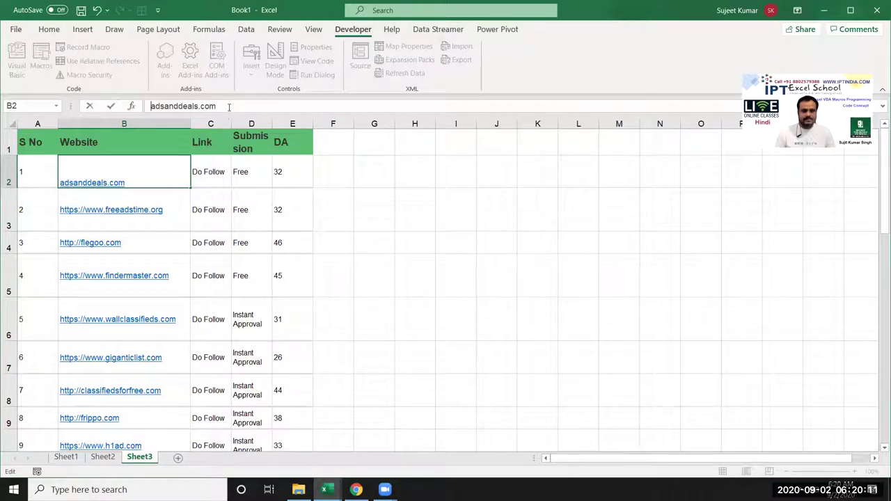
{"action": "key", "text": "BackSpace"}
{"action": "key", "text": "BackSpace"}
{"action": "key", "text": "BackSpace"}
{"action": "key", "text": "BackSpace"}
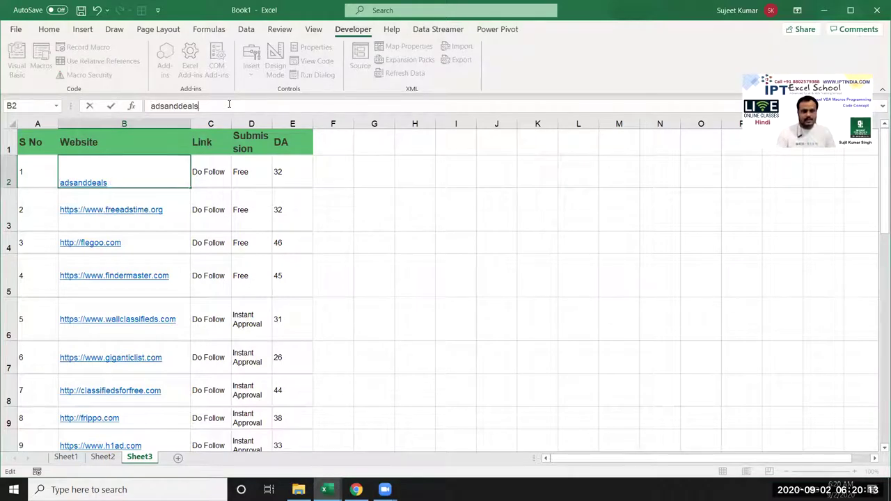
{"action": "key", "text": "Return"}
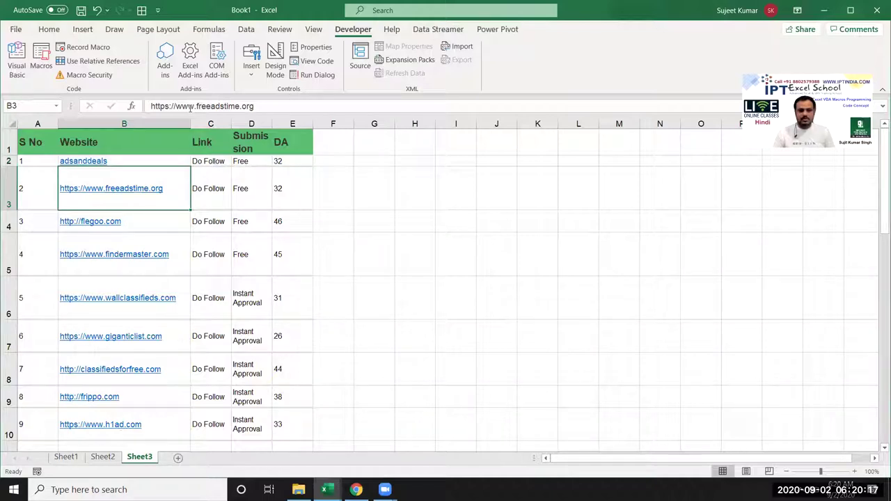
{"action": "left_click", "coordinate": [193, 106]}
{"action": "key", "text": "BackSpace"}
{"action": "key", "text": "BackSpace"}
{"action": "key", "text": "BackSpace"}
{"action": "key", "text": "BackSpace"}
{"action": "key", "text": "BackSpace"}
{"action": "key", "text": "BackSpace"}
{"action": "key", "text": "BackSpace"}
{"action": "key", "text": "BackSpace"}
{"action": "key", "text": "BackSpace"}
{"action": "key", "text": "BackSpace"}
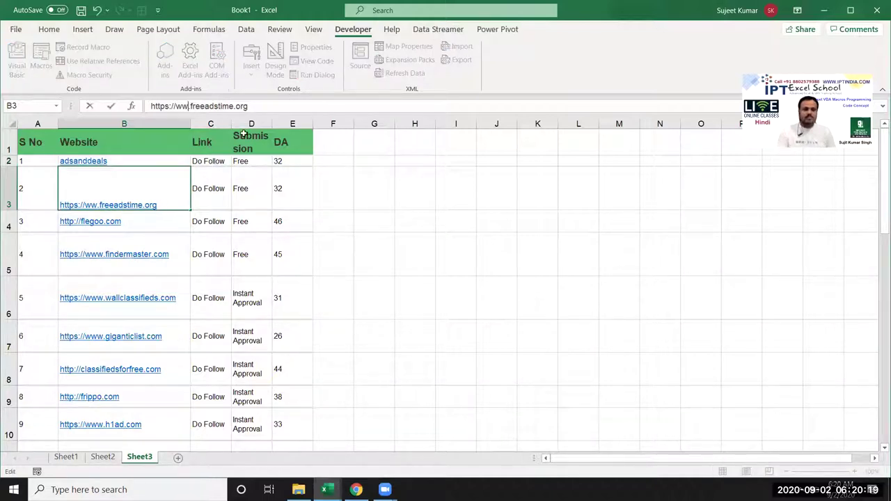
{"action": "key", "text": "BackSpace"}
{"action": "key", "text": "Delete"}
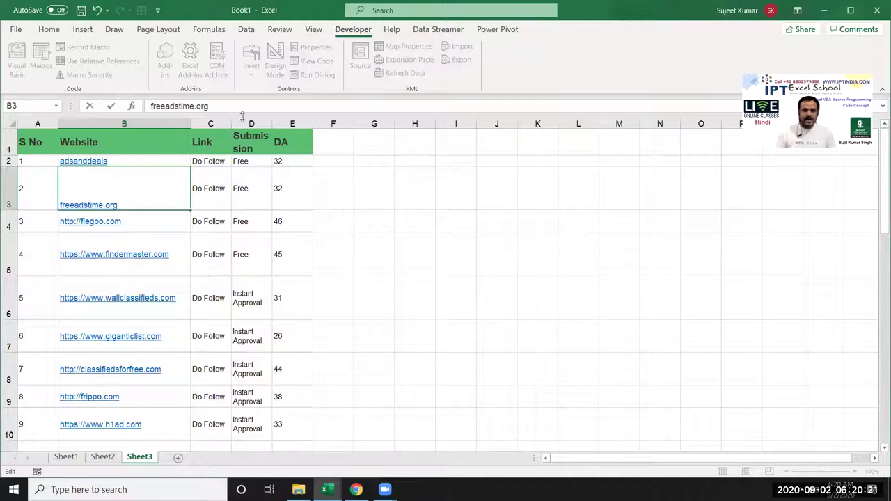
{"action": "key", "text": "End"}
{"action": "key", "text": "BackSpace"}
{"action": "key", "text": "BackSpace"}
{"action": "key", "text": "BackSpace"}
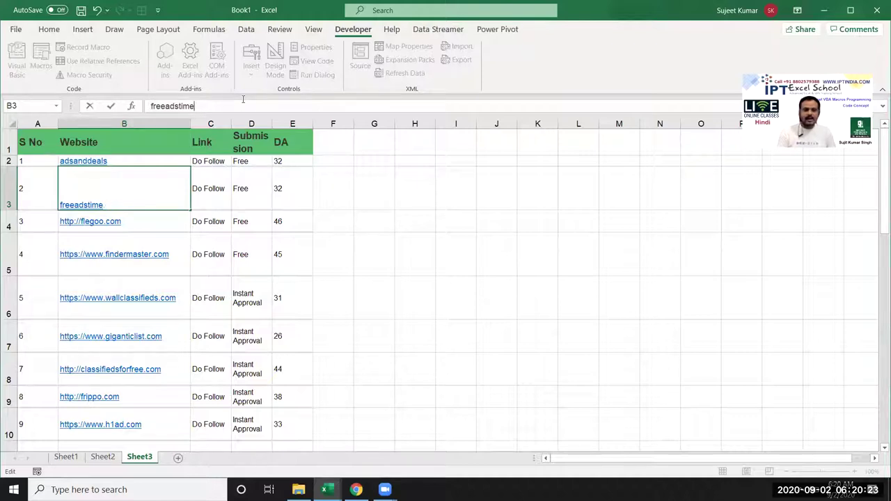
{"action": "key", "text": "Return"}
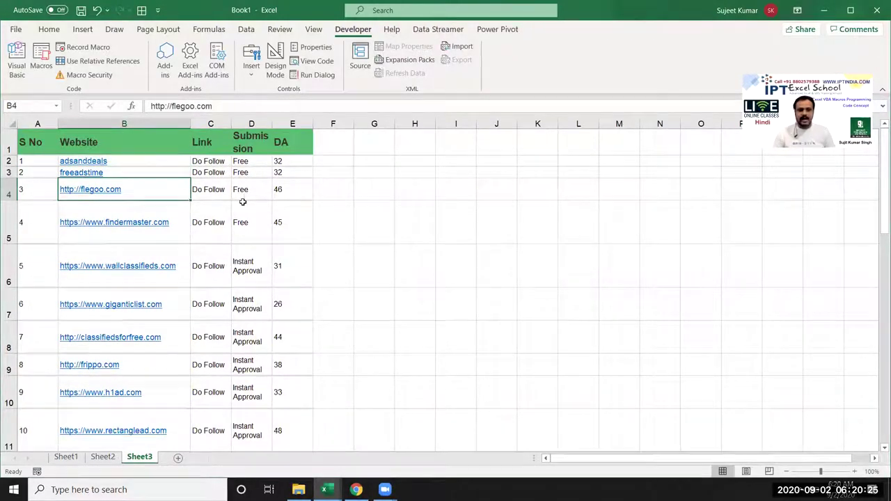
Inspect the link address stored in the hyperlink of cell B2 without changing it
{"action": "left_click", "coordinate": [120, 165]}
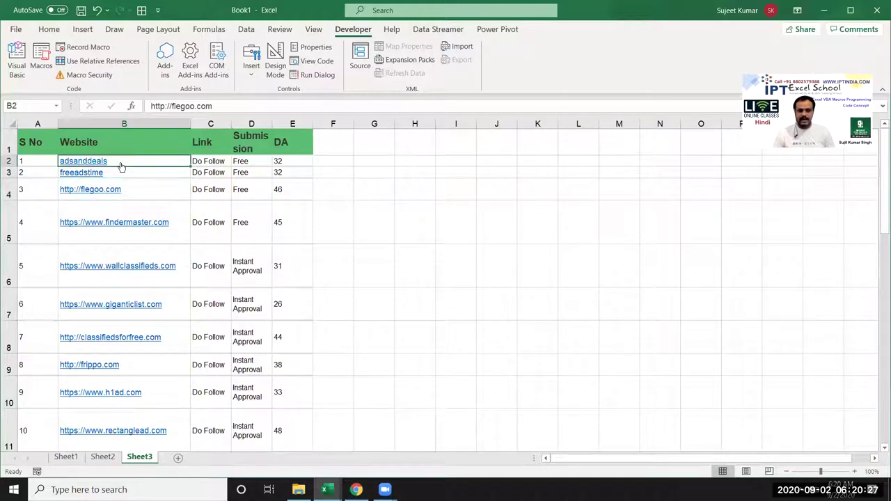
{"action": "right_click", "coordinate": [121, 167]}
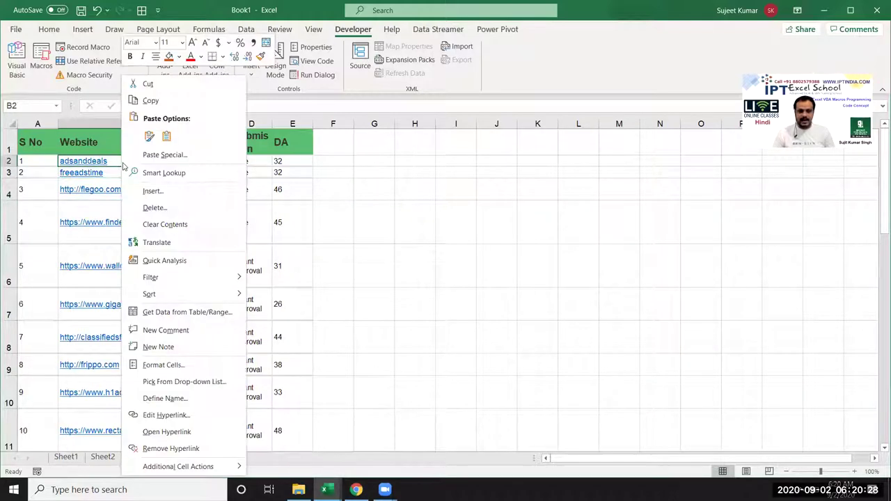
{"action": "left_click", "coordinate": [176, 418]}
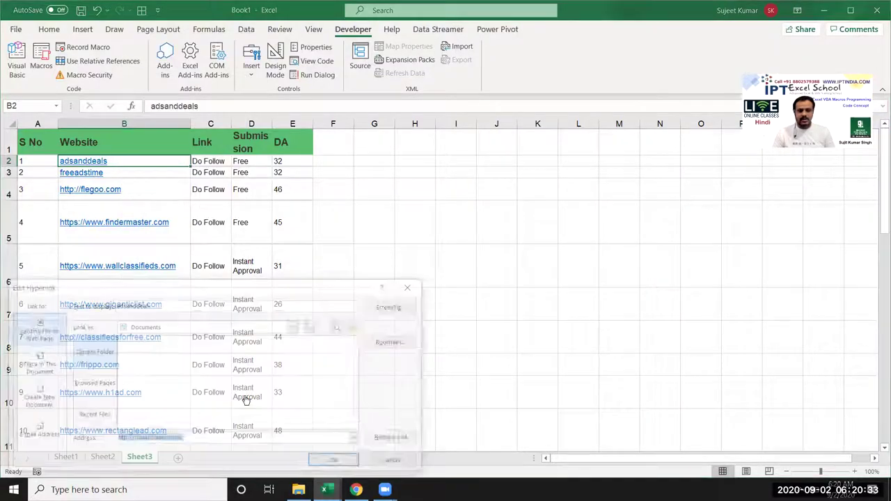
{"action": "left_click", "coordinate": [185, 439]}
{"action": "left_click_drag", "start_coordinate": [184, 439], "coordinate": [86, 437]}
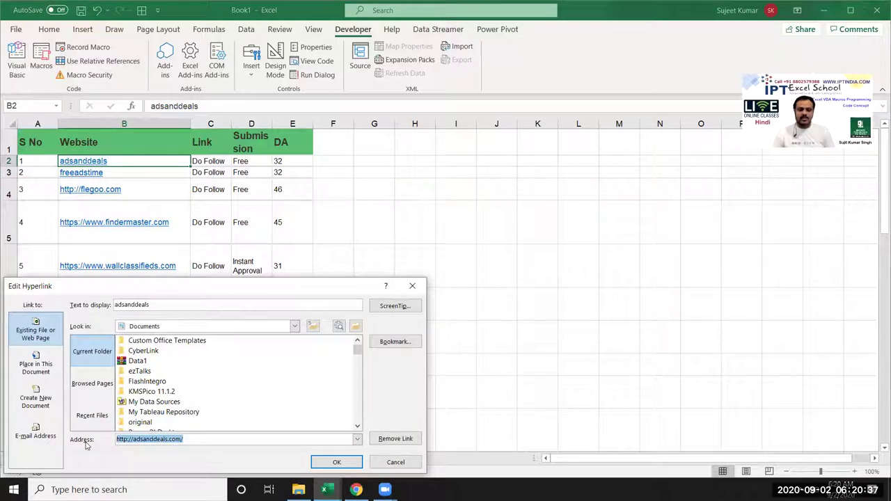
{"action": "key", "text": "Escape"}
Remove the Link, Submission and DA columns (C to E) from the table on Sheet3
{"action": "scroll", "coordinate": [152, 280], "scroll_direction": "down", "scroll_amount": 10}
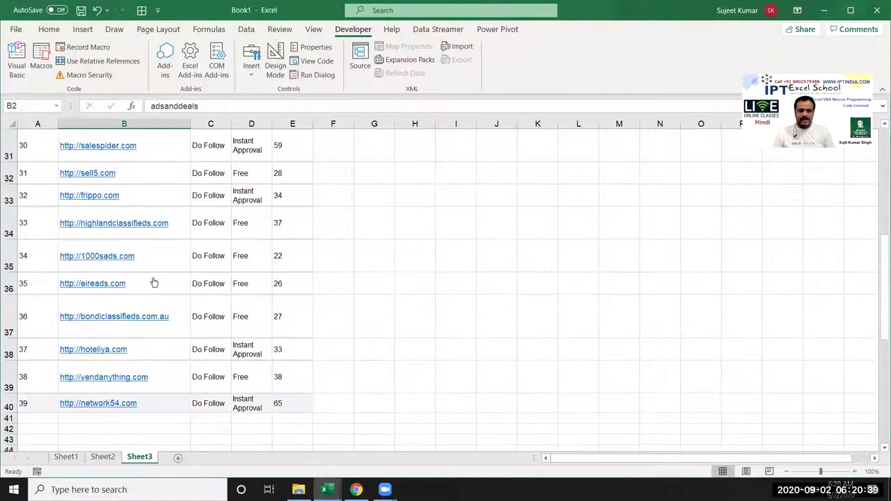
{"action": "scroll", "coordinate": [154, 282], "scroll_direction": "up", "scroll_amount": 5}
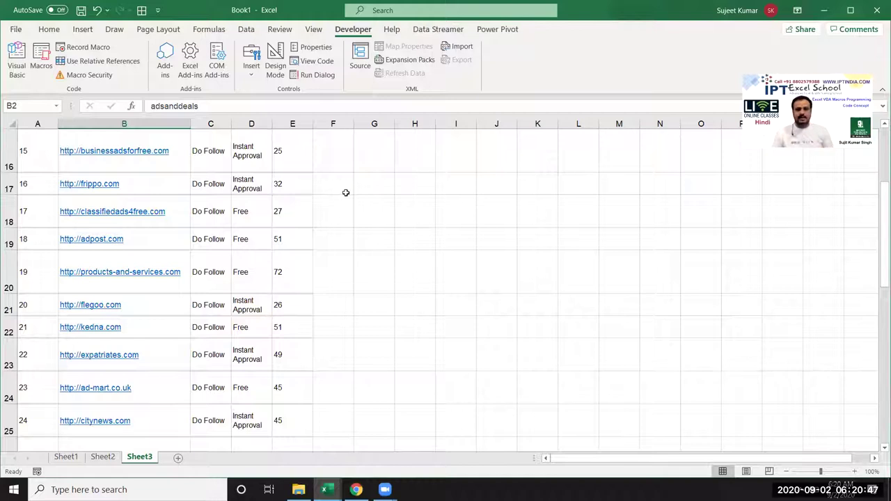
{"action": "scroll", "coordinate": [341, 195], "scroll_direction": "up", "scroll_amount": 5}
{"action": "left_click_drag", "start_coordinate": [211, 124], "coordinate": [301, 130]}
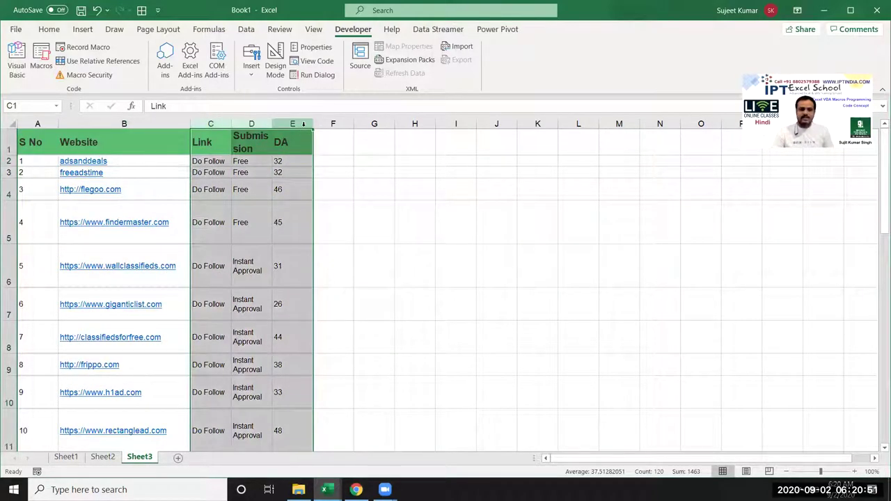
{"action": "key", "text": "Delete"}
{"action": "left_click", "coordinate": [243, 171]}
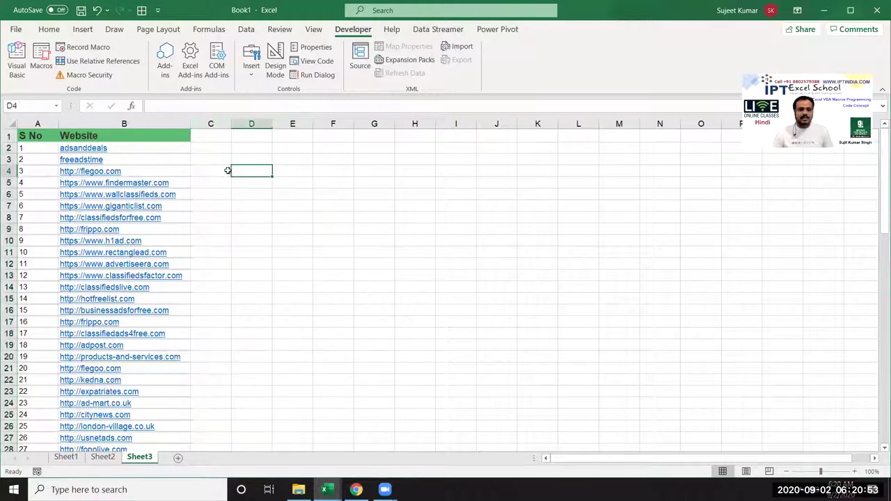
Try copying the link address from the hyperlink of cell B4 into cell C4, and clear the cell again
{"action": "right_click", "coordinate": [144, 172]}
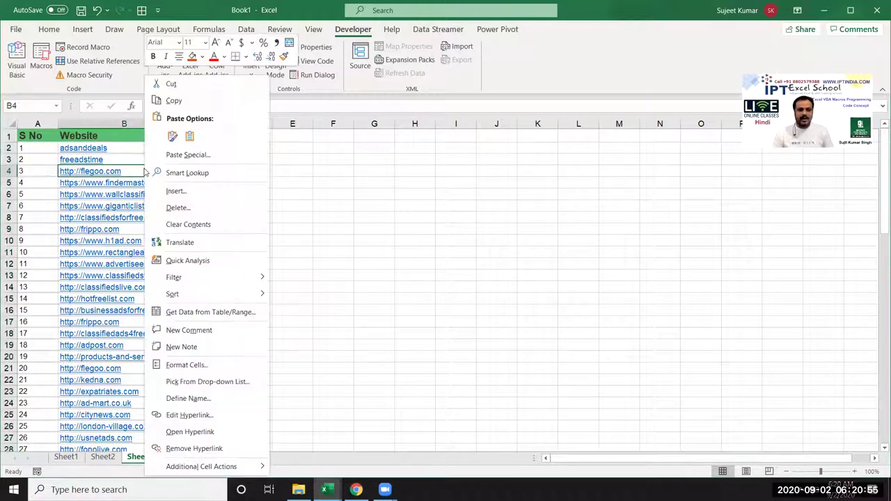
{"action": "left_click", "coordinate": [216, 415]}
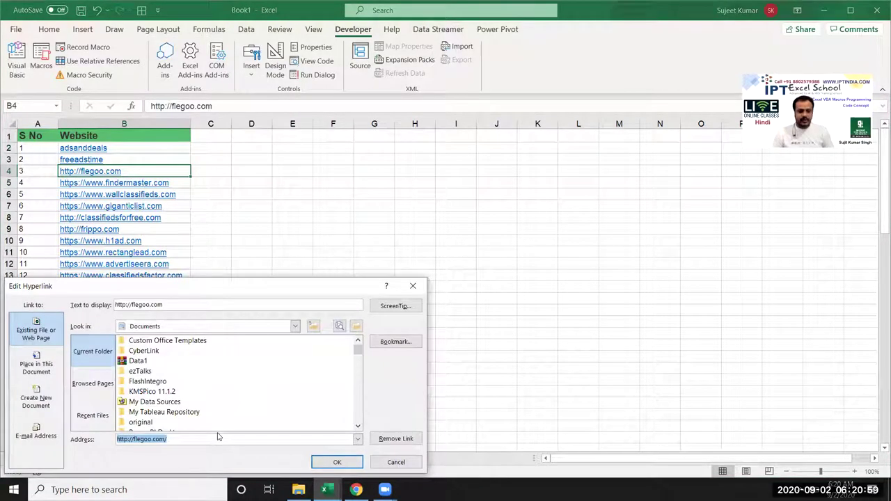
{"action": "key", "text": "Escape"}
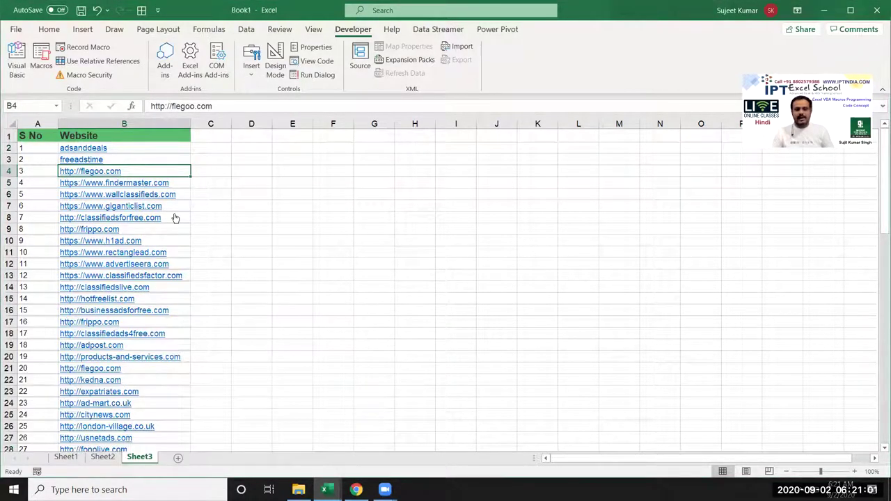
{"action": "left_click", "coordinate": [213, 168]}
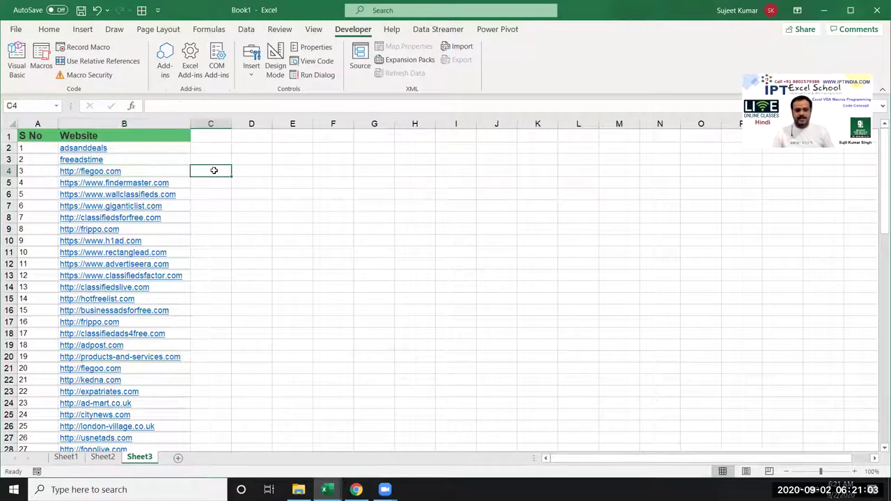
{"action": "type", "text": "http://flegoo.com/"}
{"action": "key", "text": "ctrl"}
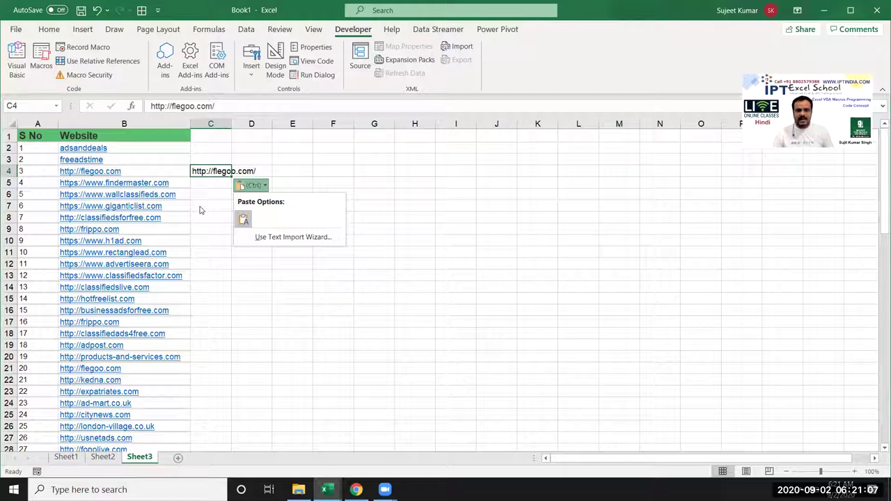
{"action": "key", "text": "Escape"}
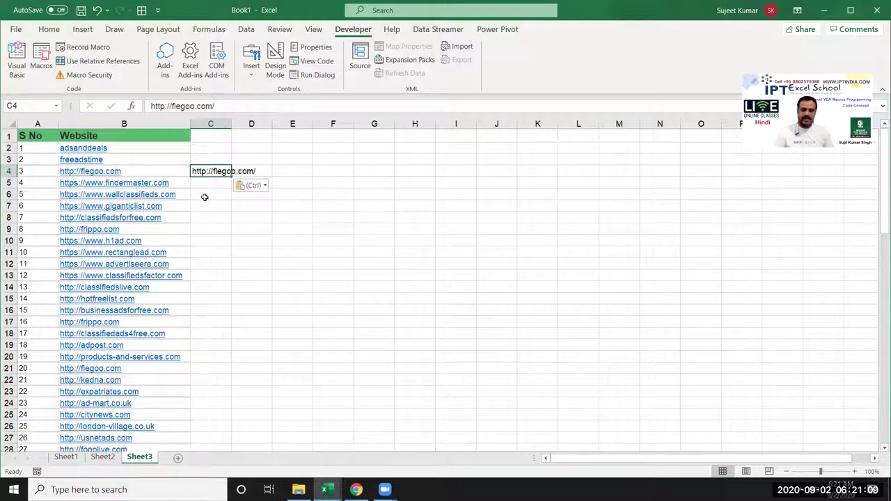
{"action": "key", "text": "Delete"}
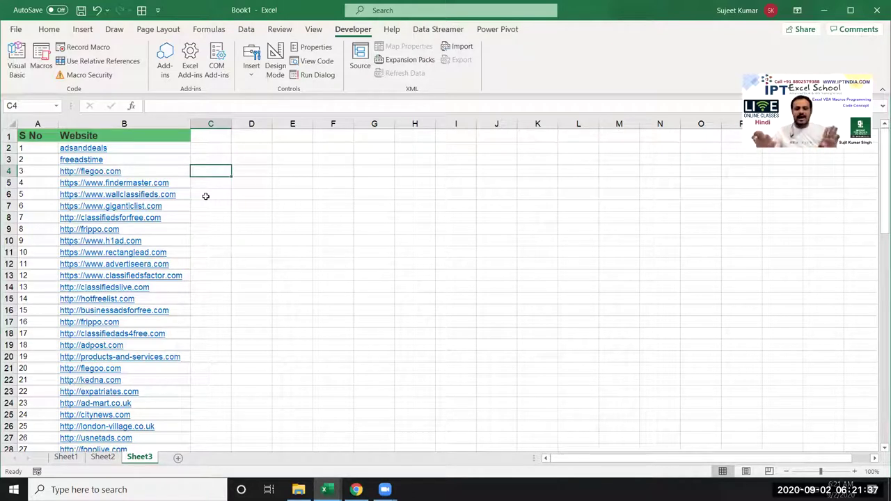
Select cell C2 and insert a new code module into the Book1 project in the Visual Basic editor
{"action": "left_click", "coordinate": [208, 146]}
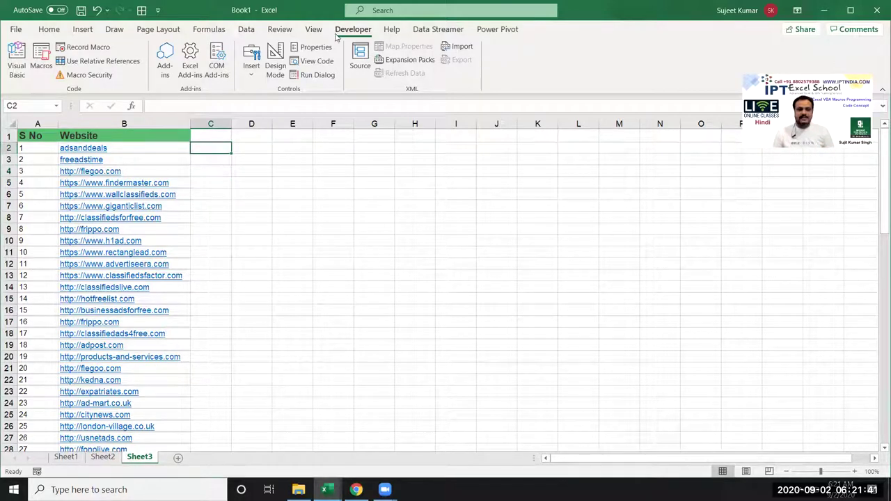
{"action": "left_click", "coordinate": [16, 72]}
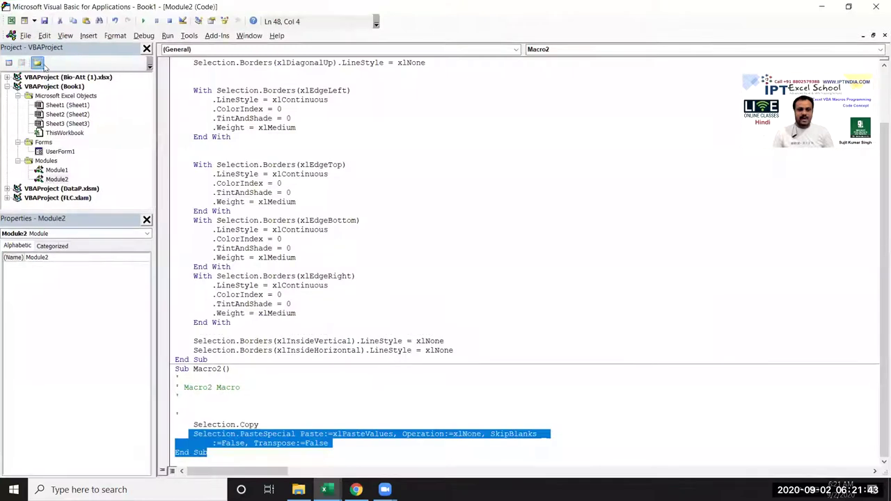
{"action": "left_click", "coordinate": [88, 35]}
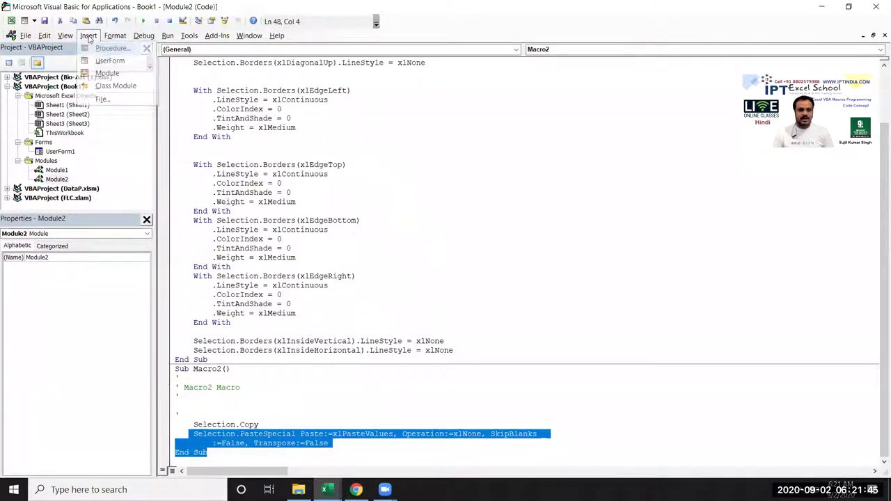
{"action": "left_click", "coordinate": [106, 73]}
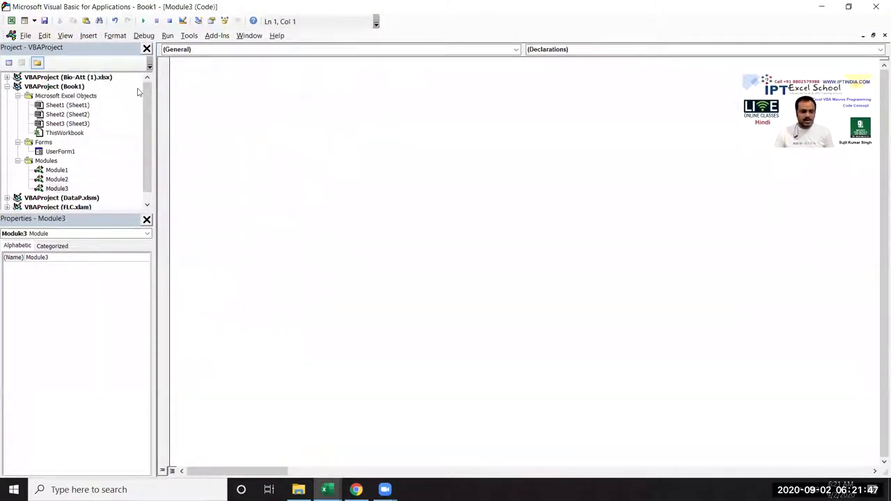
Declare a VBA function named URL that takes one argument, n As Range, with blank lines for its body
{"action": "type", "text": "sub"}
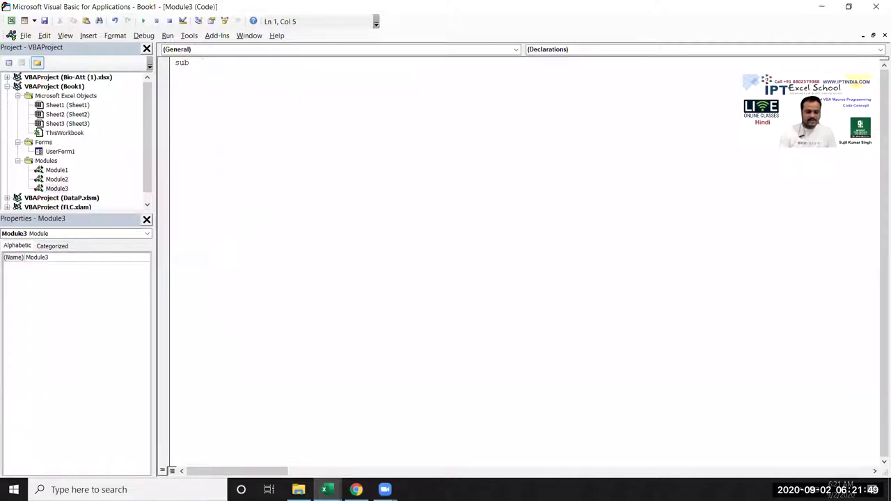
{"action": "key", "text": "BackSpace"}
{"action": "type", "text": "function UR"}
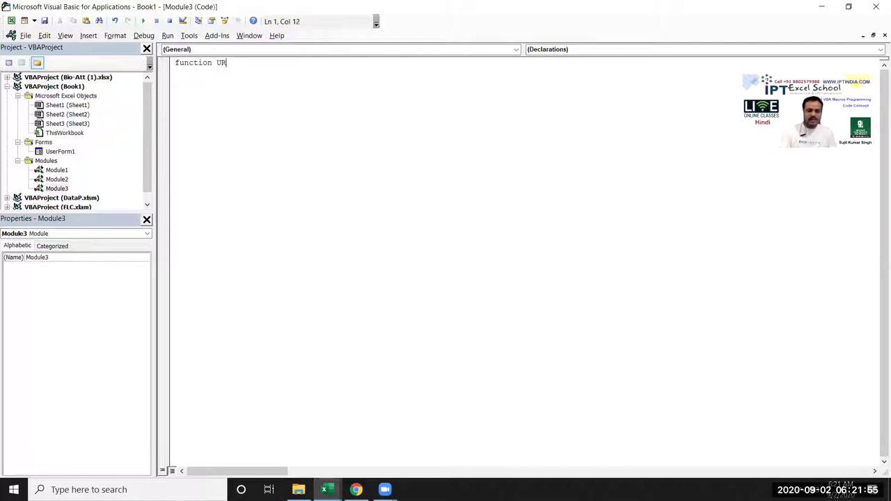
{"action": "type", "text": "L(n as Range)"}
{"action": "key", "text": "Return"}
{"action": "key", "text": "Return"}
{"action": "key", "text": "Return"}
{"action": "key", "text": "Return"}
{"action": "key", "text": "Up"}
{"action": "key", "text": "Up"}
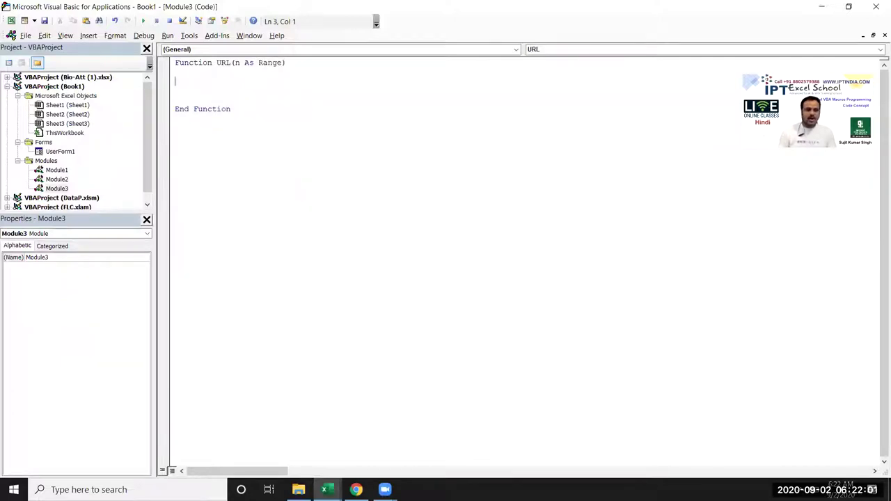
Make the URL function return the cell's link address with the line URL = n.Hyperlinks(1).Address
{"action": "type", "text": "url"}
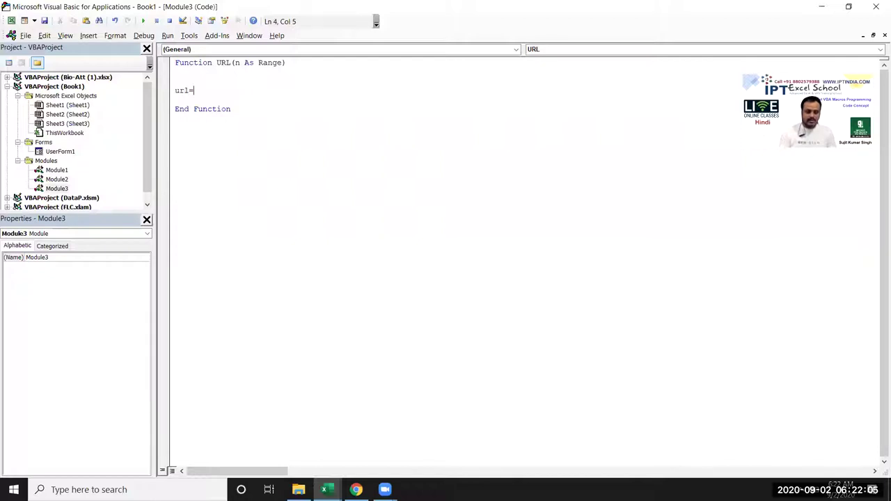
{"action": "type", "text": "=n."}
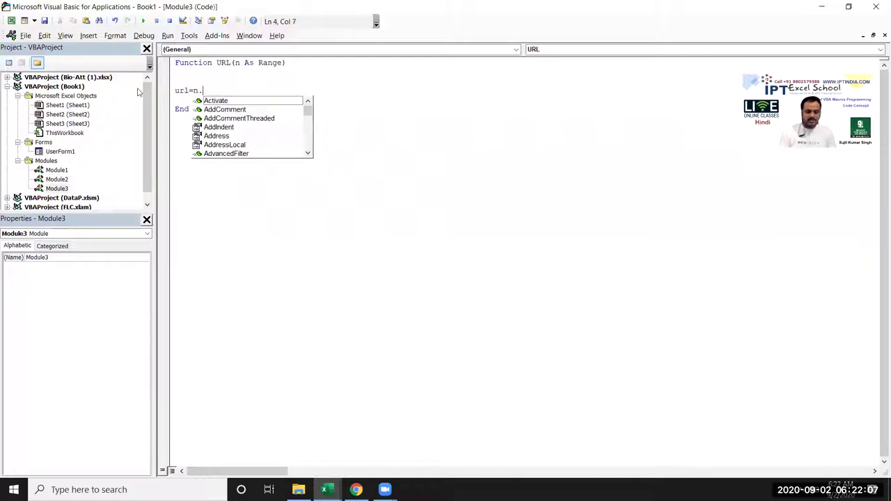
{"action": "type", "text": "hy"}
{"action": "key", "text": "Tab"}
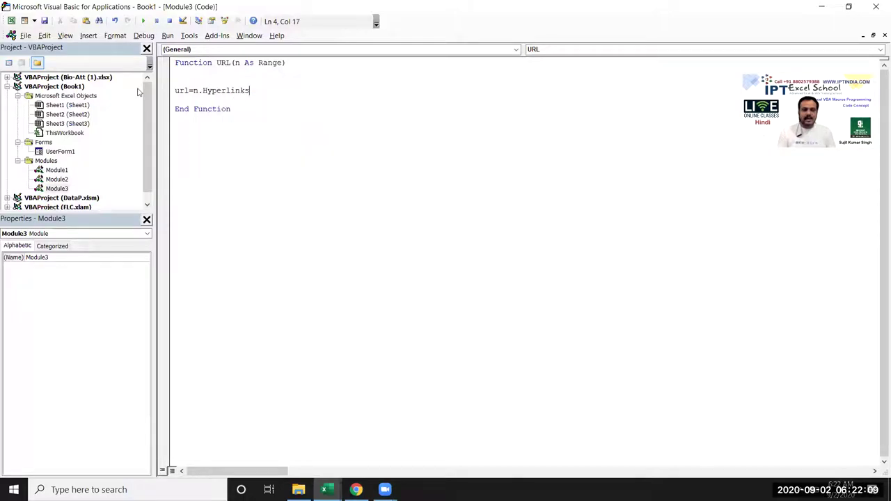
{"action": "type", "text": "(1"}
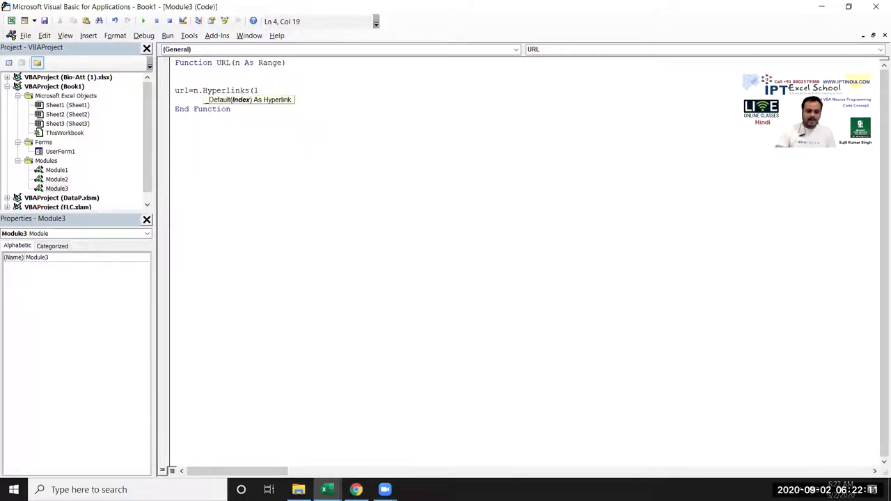
{"action": "type", "text": ")_.ad"}
{"action": "key", "text": "BackSpace"}
{"action": "key", "text": "BackSpace"}
{"action": "key", "text": "BackSpace"}
{"action": "key", "text": "BackSpace"}
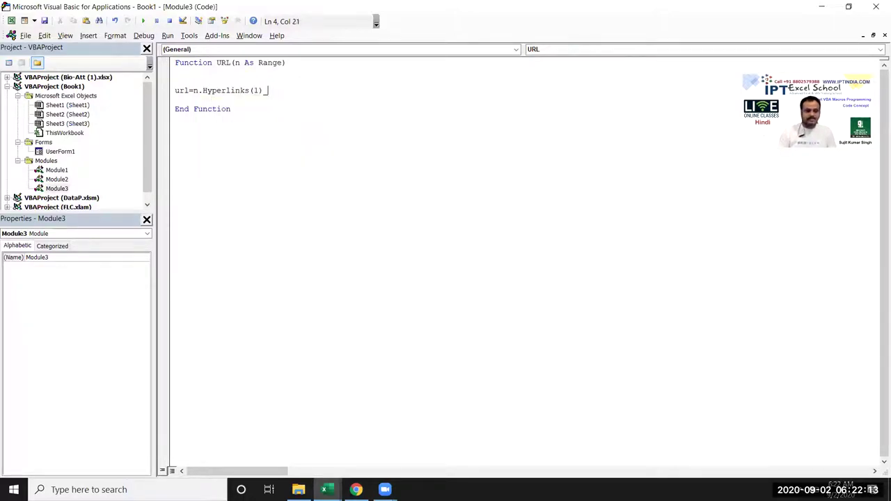
{"action": "type", "text": ".ad"}
{"action": "key", "text": "Tab"}
{"action": "key", "text": "Return"}
Back in the worksheet, enter =URL(B2) in cell C2 and fill it down column C for the whole website list
{"action": "key", "text": "alt+F11"}
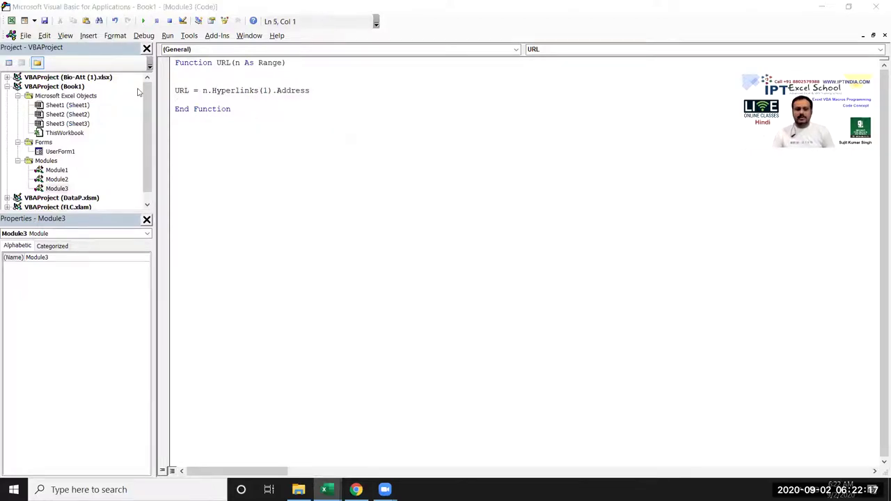
{"action": "type", "text": "=URL("}
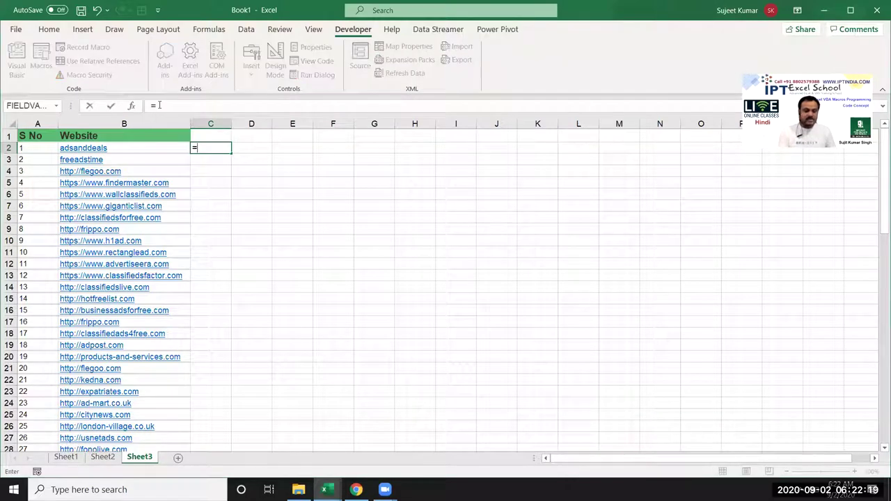
{"action": "key", "text": "Left"}
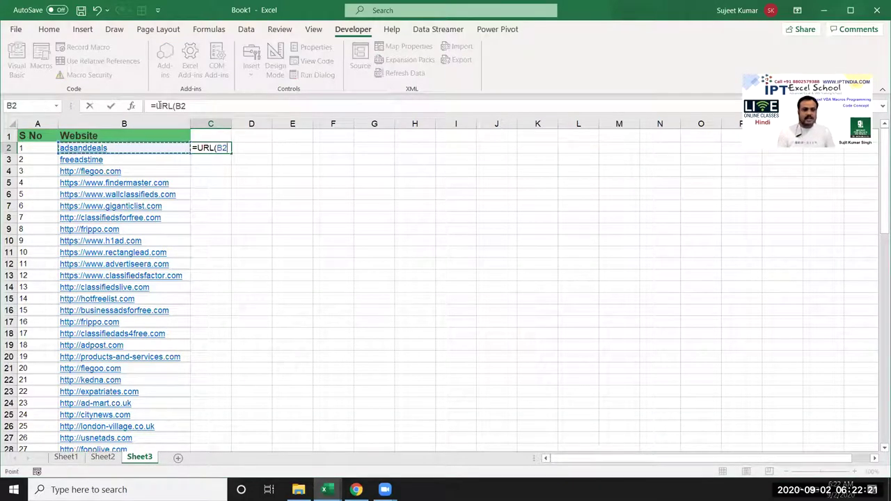
{"action": "key", "text": "Return"}
{"action": "key", "text": "Up"}
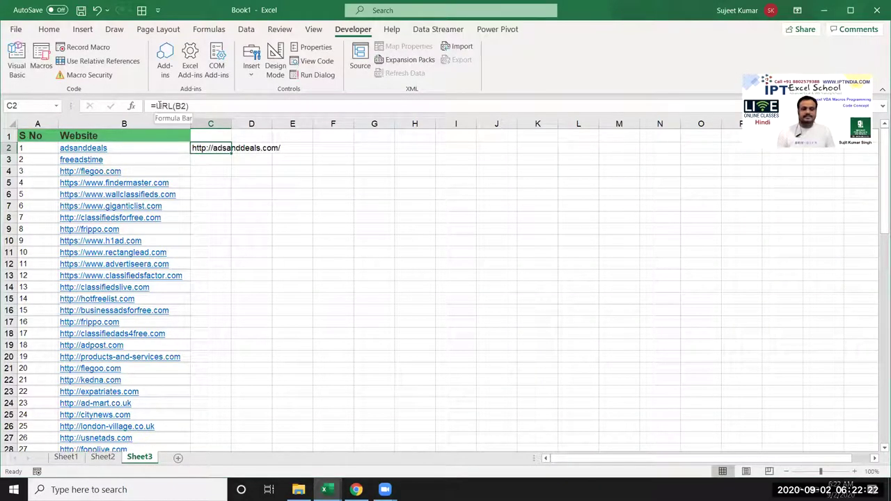
{"action": "double_click", "coordinate": [231, 152]}
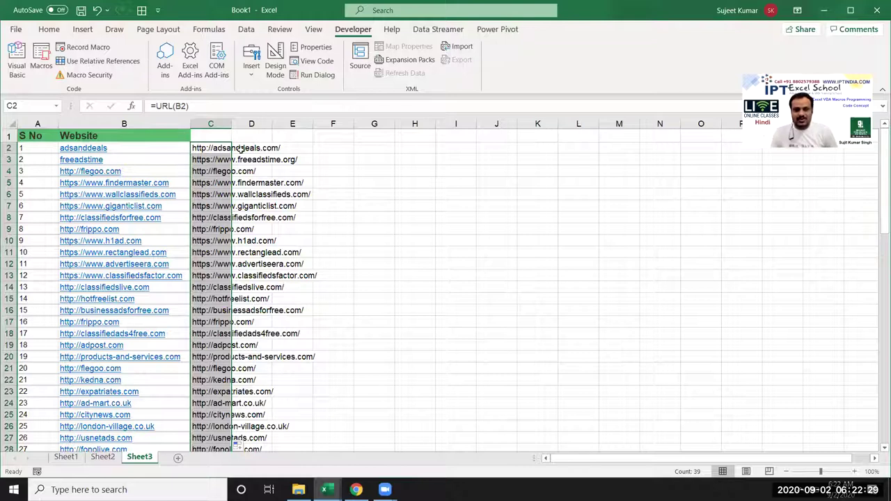
Review the complete URL function code in the Visual Basic editor and return to the worksheet
{"action": "key", "text": "alt+F11"}
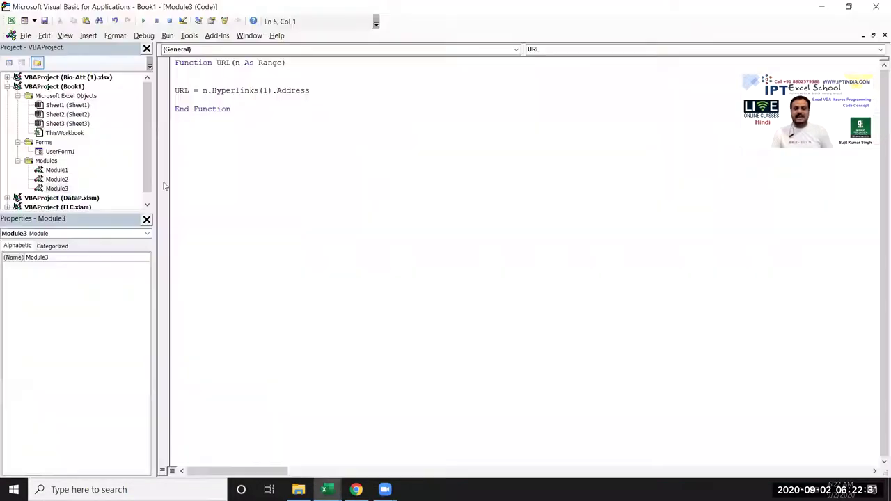
{"action": "left_click_drag", "start_coordinate": [230, 109], "coordinate": [154, 62]}
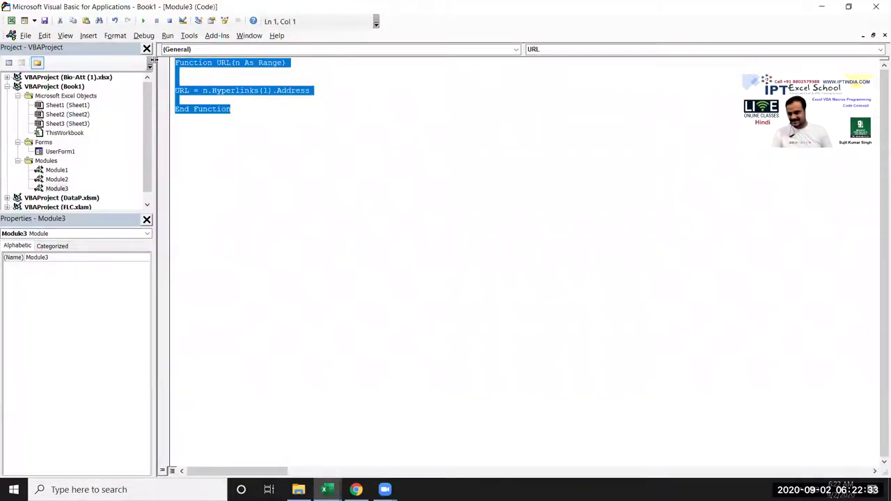
{"action": "key", "text": "alt+F11"}
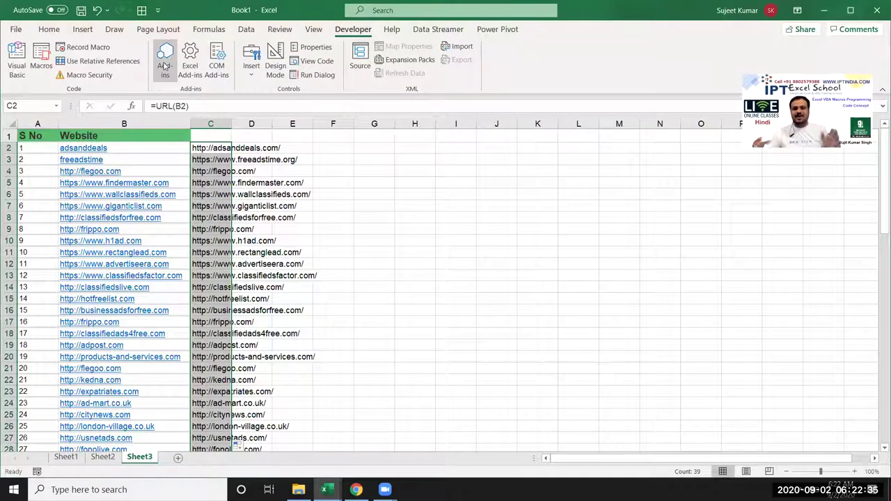
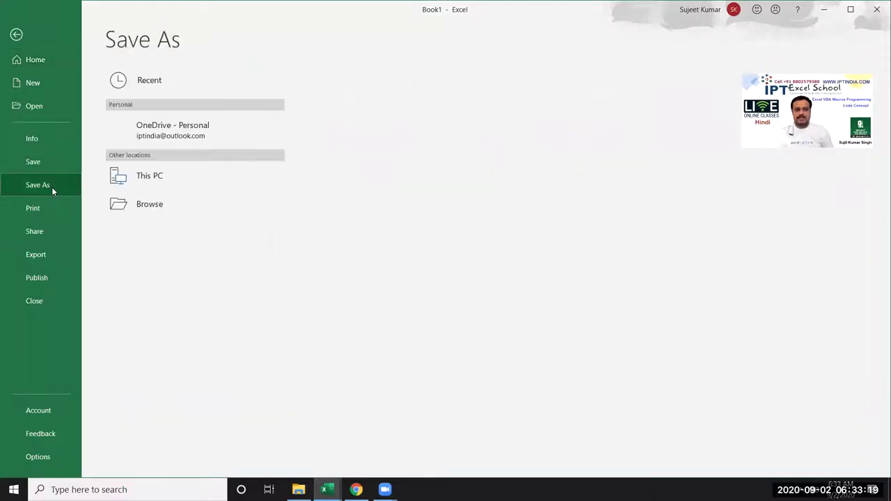
Try the Excel Workbook file type in the Save As dialog for Book1 and leave without saving
{"action": "left_click", "coordinate": [157, 240]}
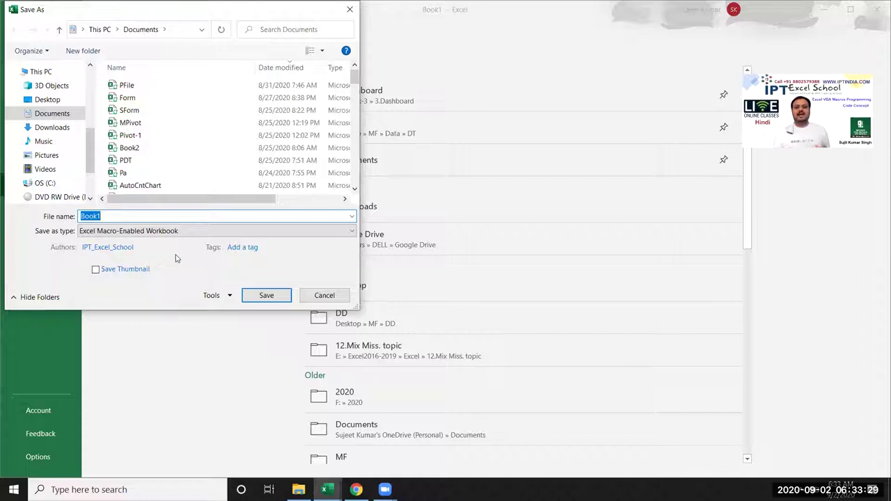
{"action": "left_click", "coordinate": [113, 232]}
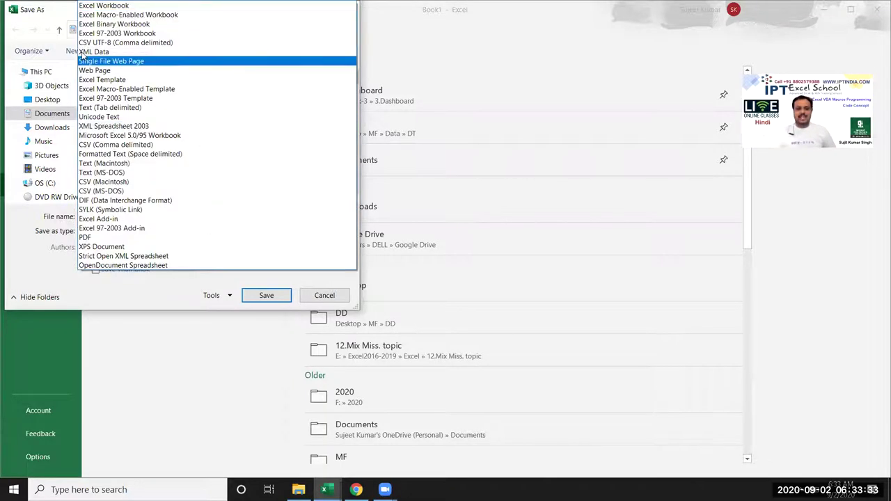
{"action": "left_click", "coordinate": [94, 6]}
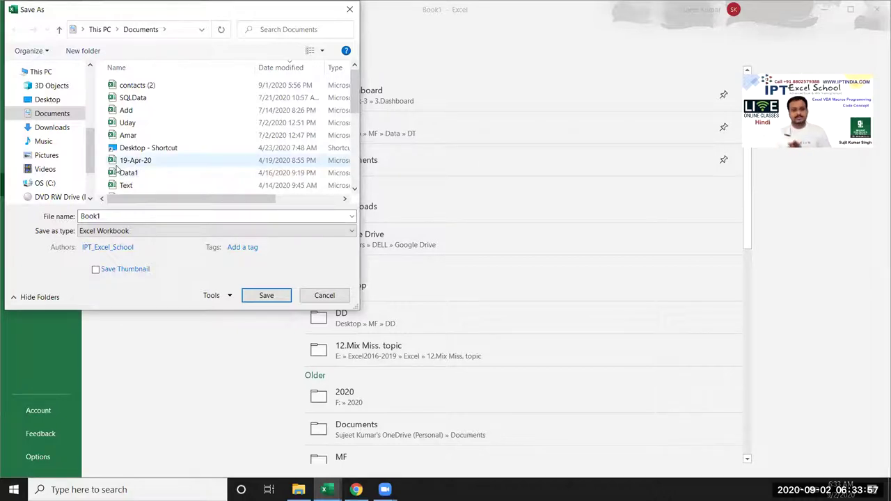
{"action": "key", "text": "Escape"}
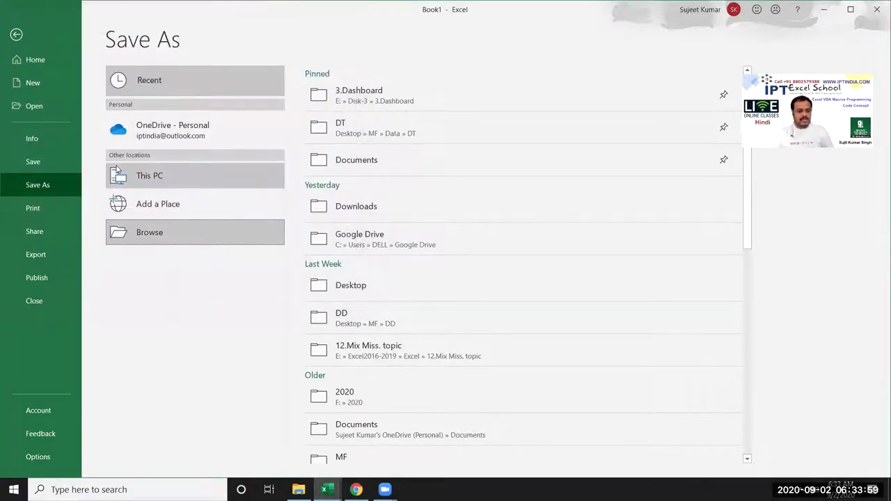
{"action": "left_click", "coordinate": [147, 238]}
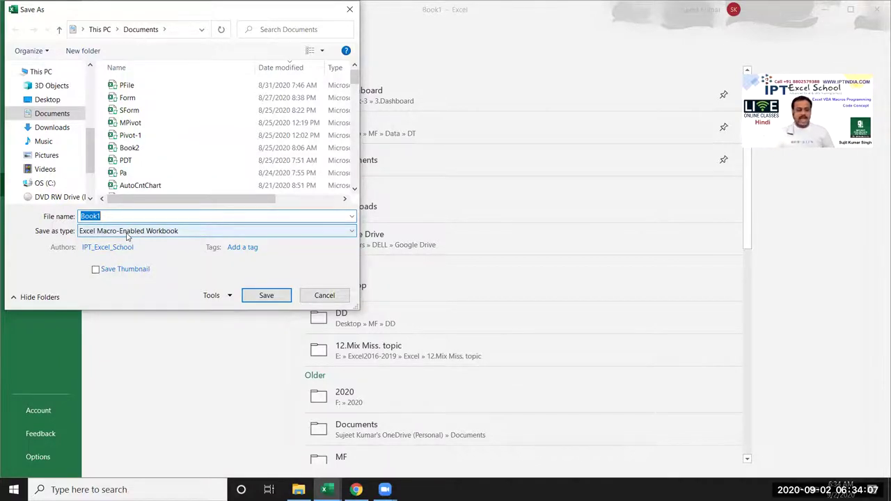
{"action": "key", "text": "Escape"}
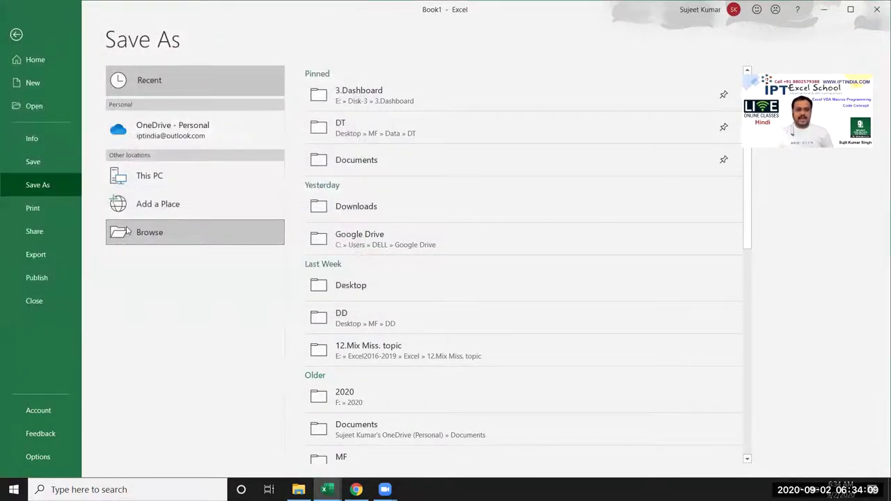
Open the Save settings in Excel Options to examine the default file format for saving workbooks
{"action": "left_click", "coordinate": [37, 454]}
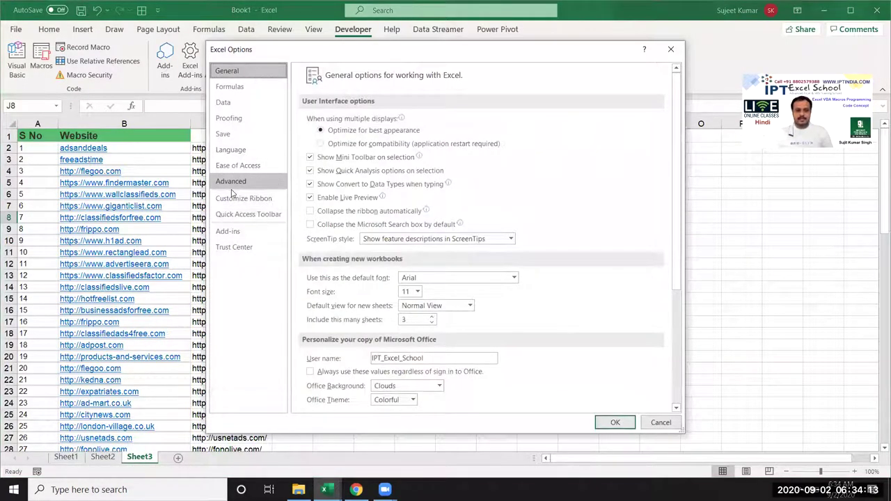
{"action": "left_click", "coordinate": [243, 136]}
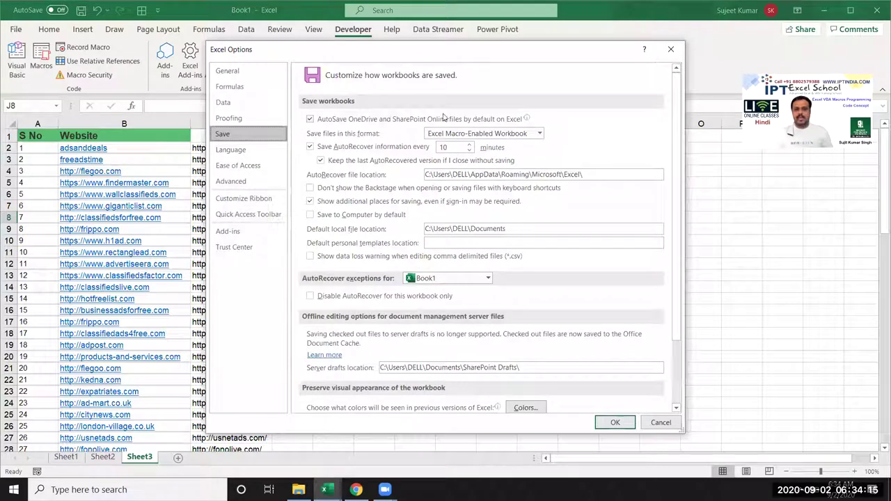